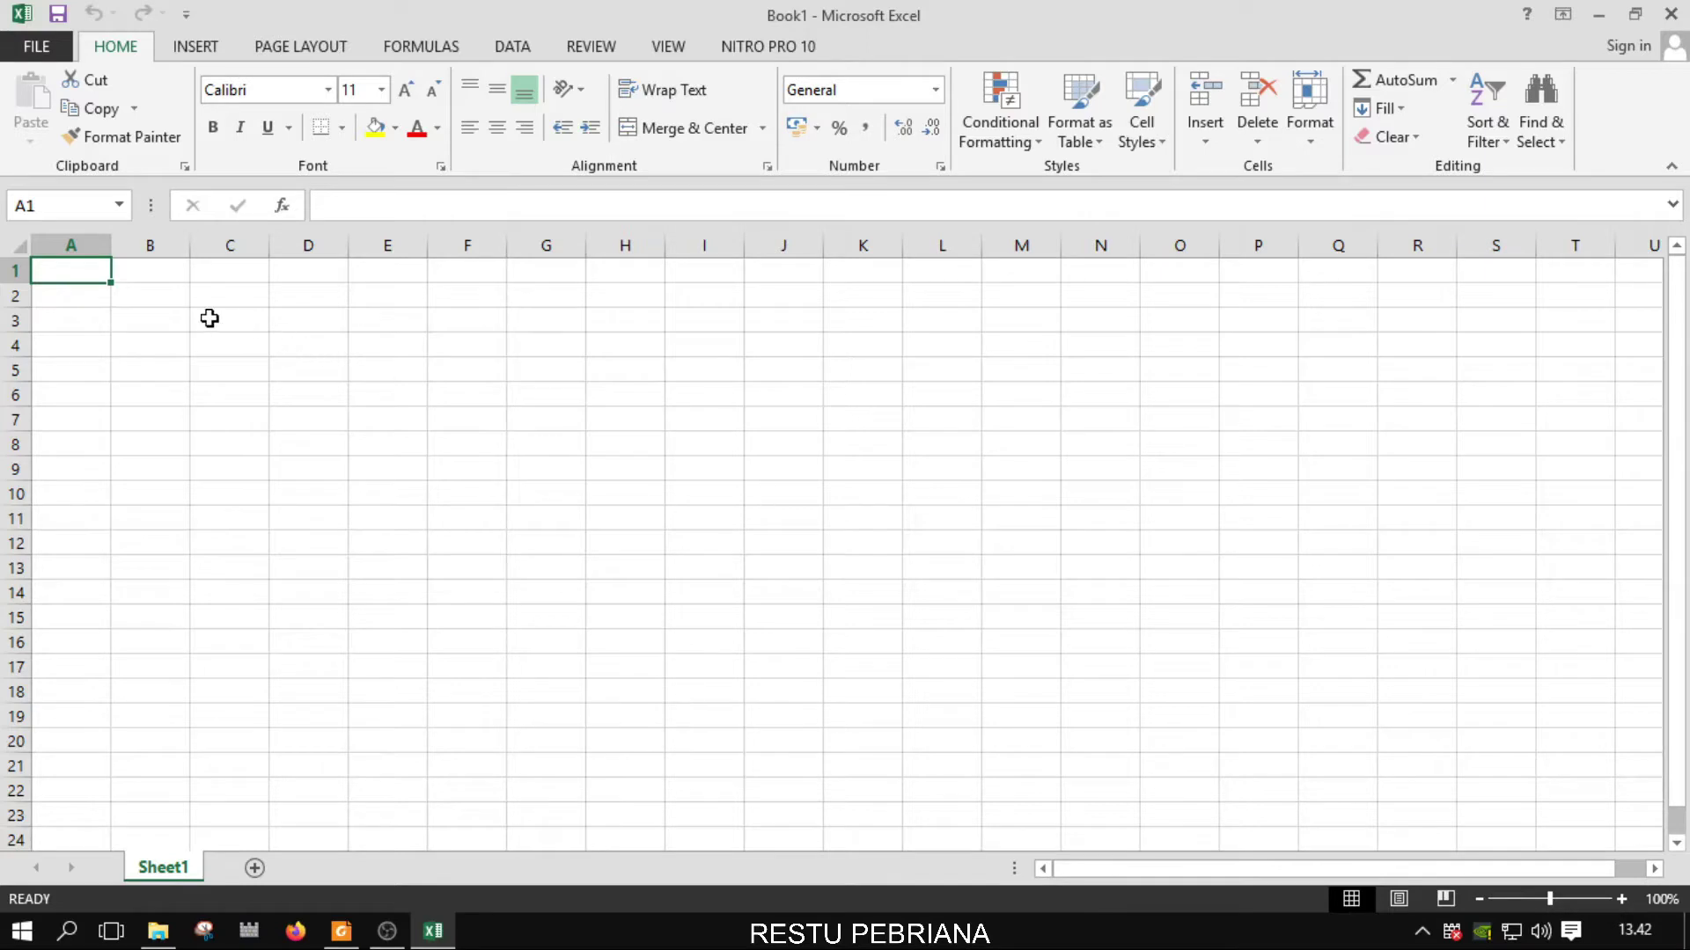
Select cell B2, the whole worksheet, then cell K5, leaving F6 active
{"action": "left_click", "coordinate": [158, 298]}
{"action": "left_click", "coordinate": [17, 246]}
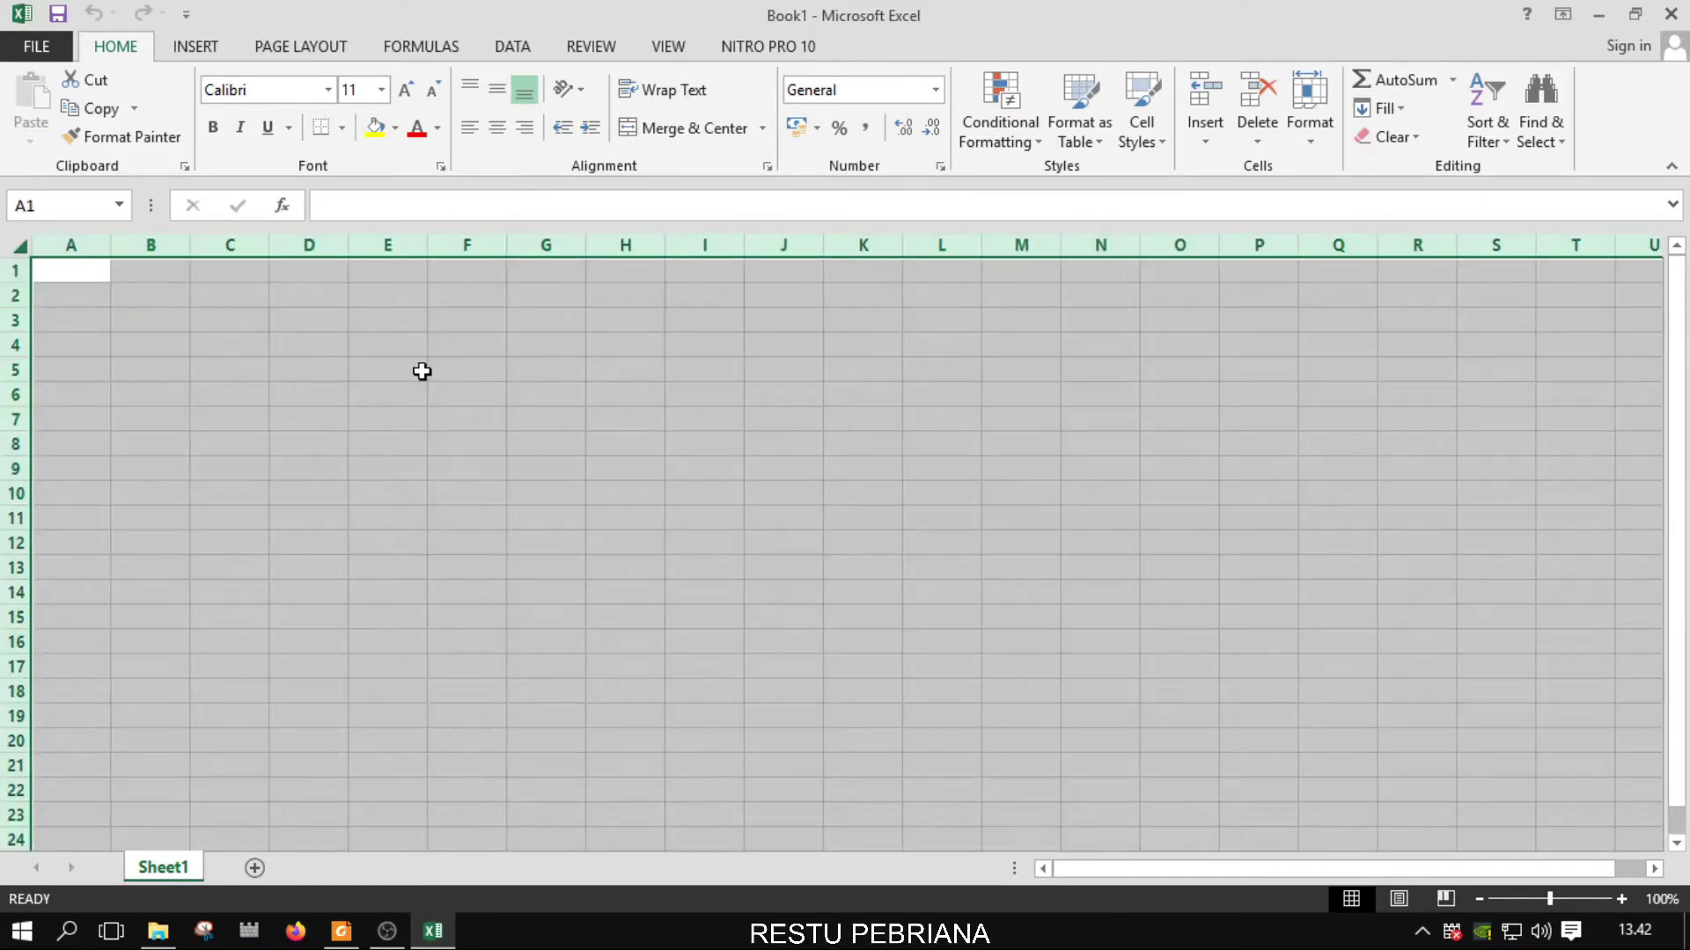
{"action": "left_click", "coordinate": [844, 365]}
{"action": "left_click", "coordinate": [487, 405]}
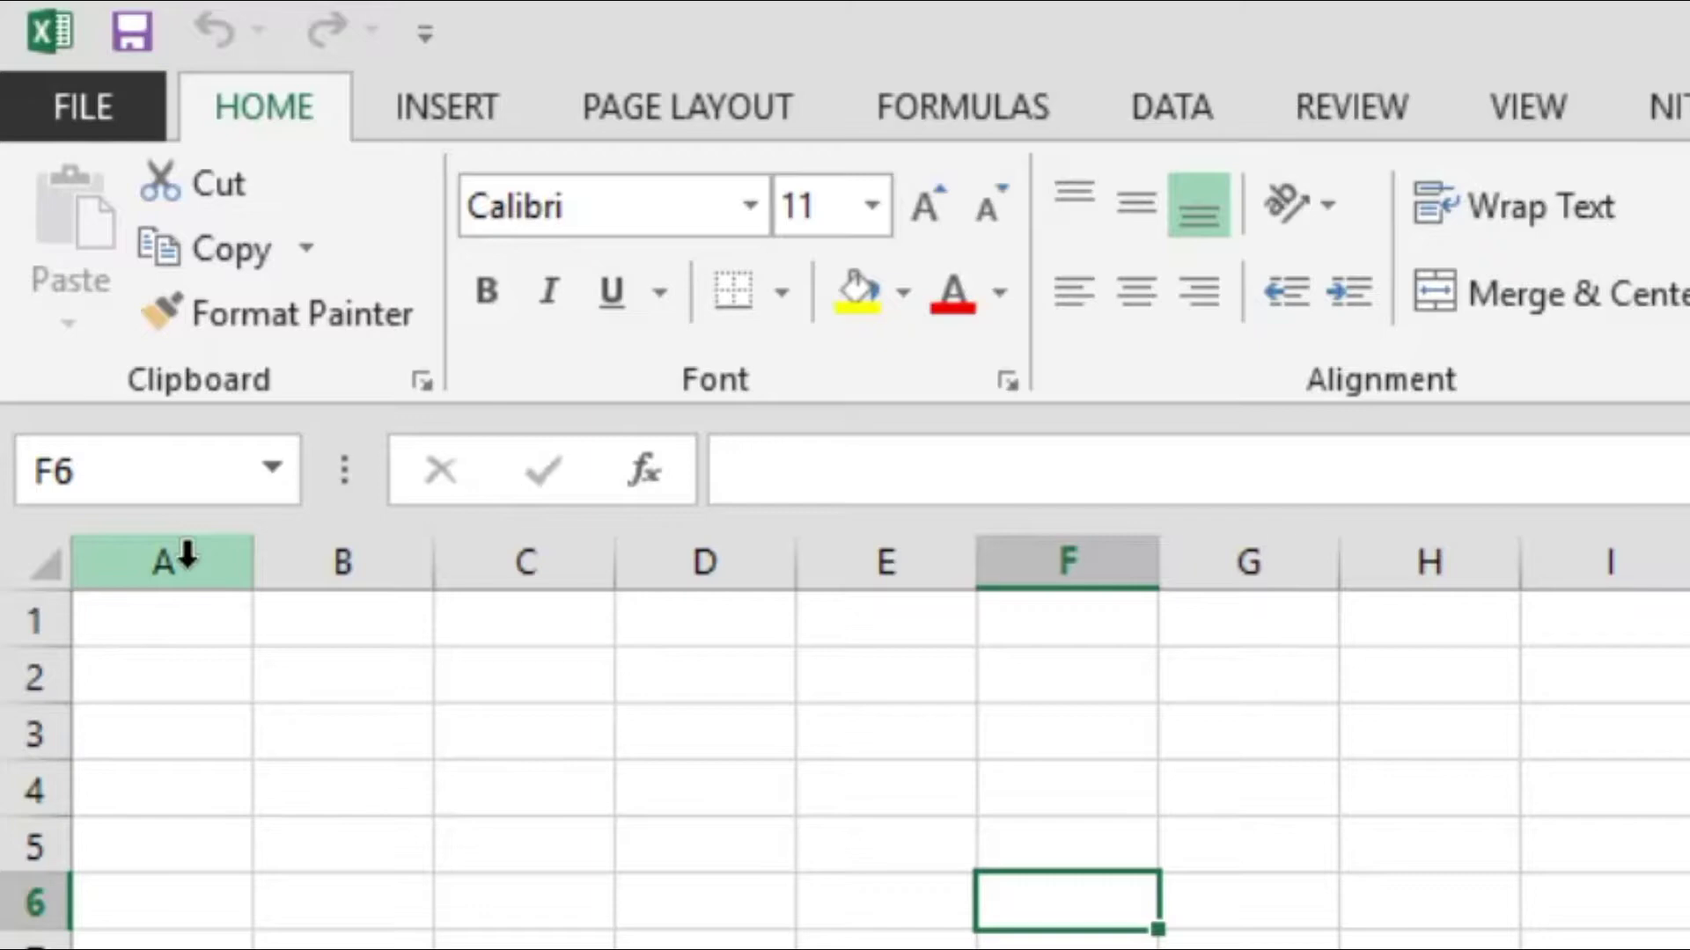
Select all of column A, then rows 1 to 3, finishing on cell C10
{"action": "left_click", "coordinate": [186, 554]}
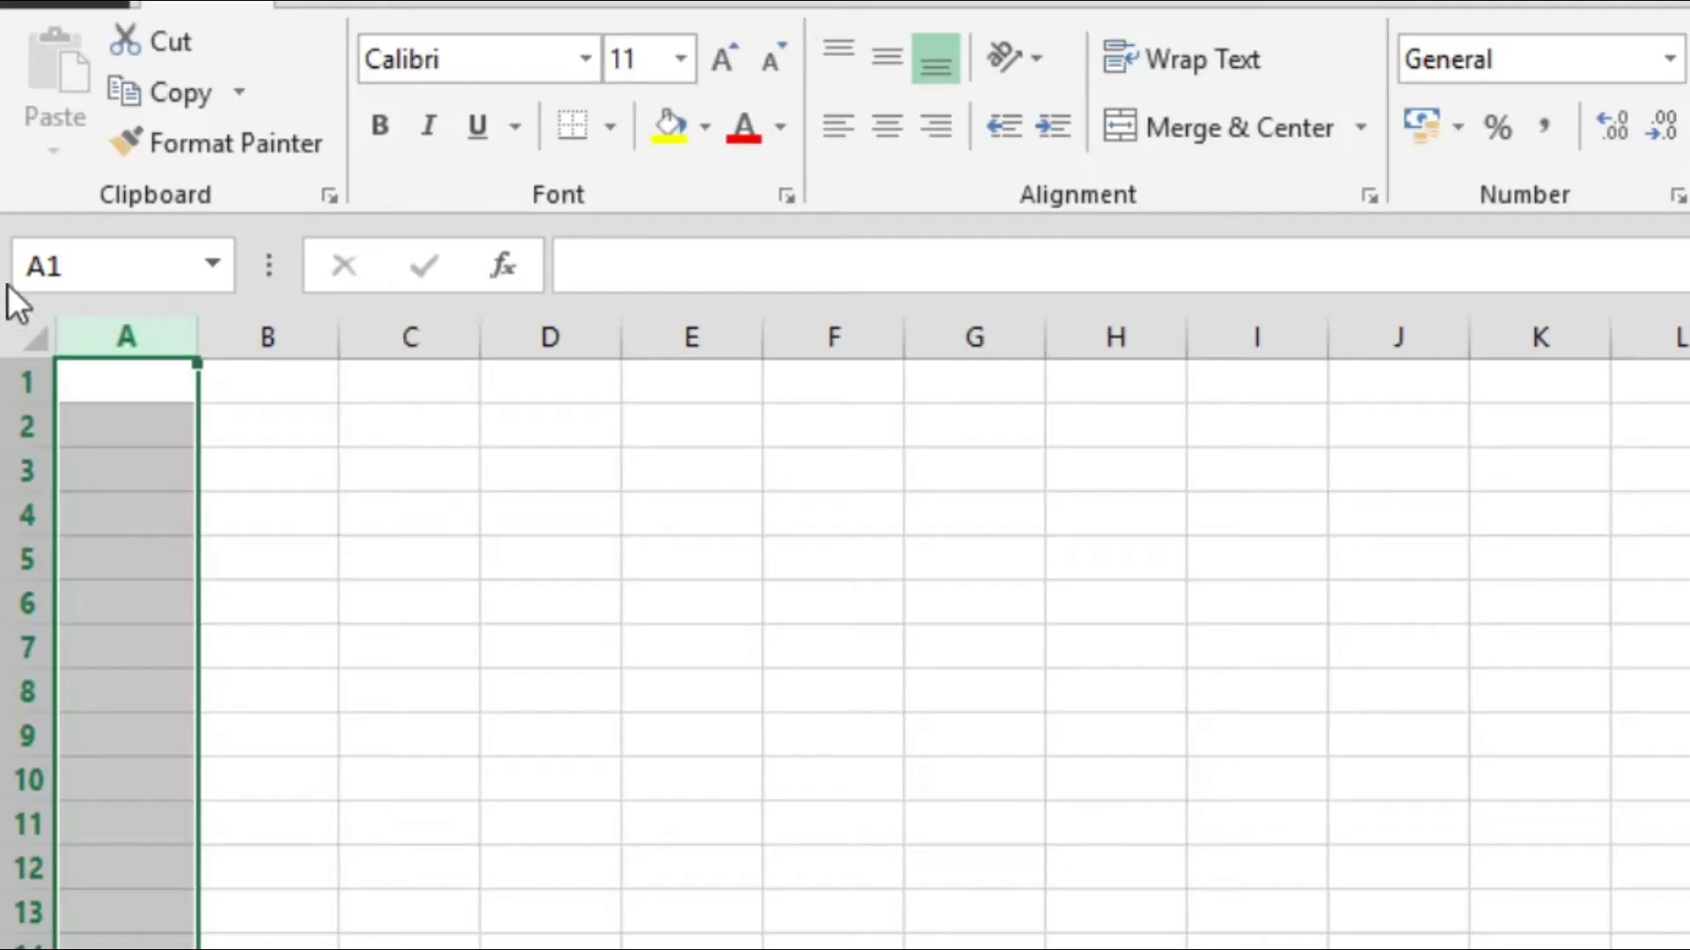
{"action": "left_click", "coordinate": [11, 273]}
{"action": "left_click", "coordinate": [9, 435]}
{"action": "left_click", "coordinate": [9, 477]}
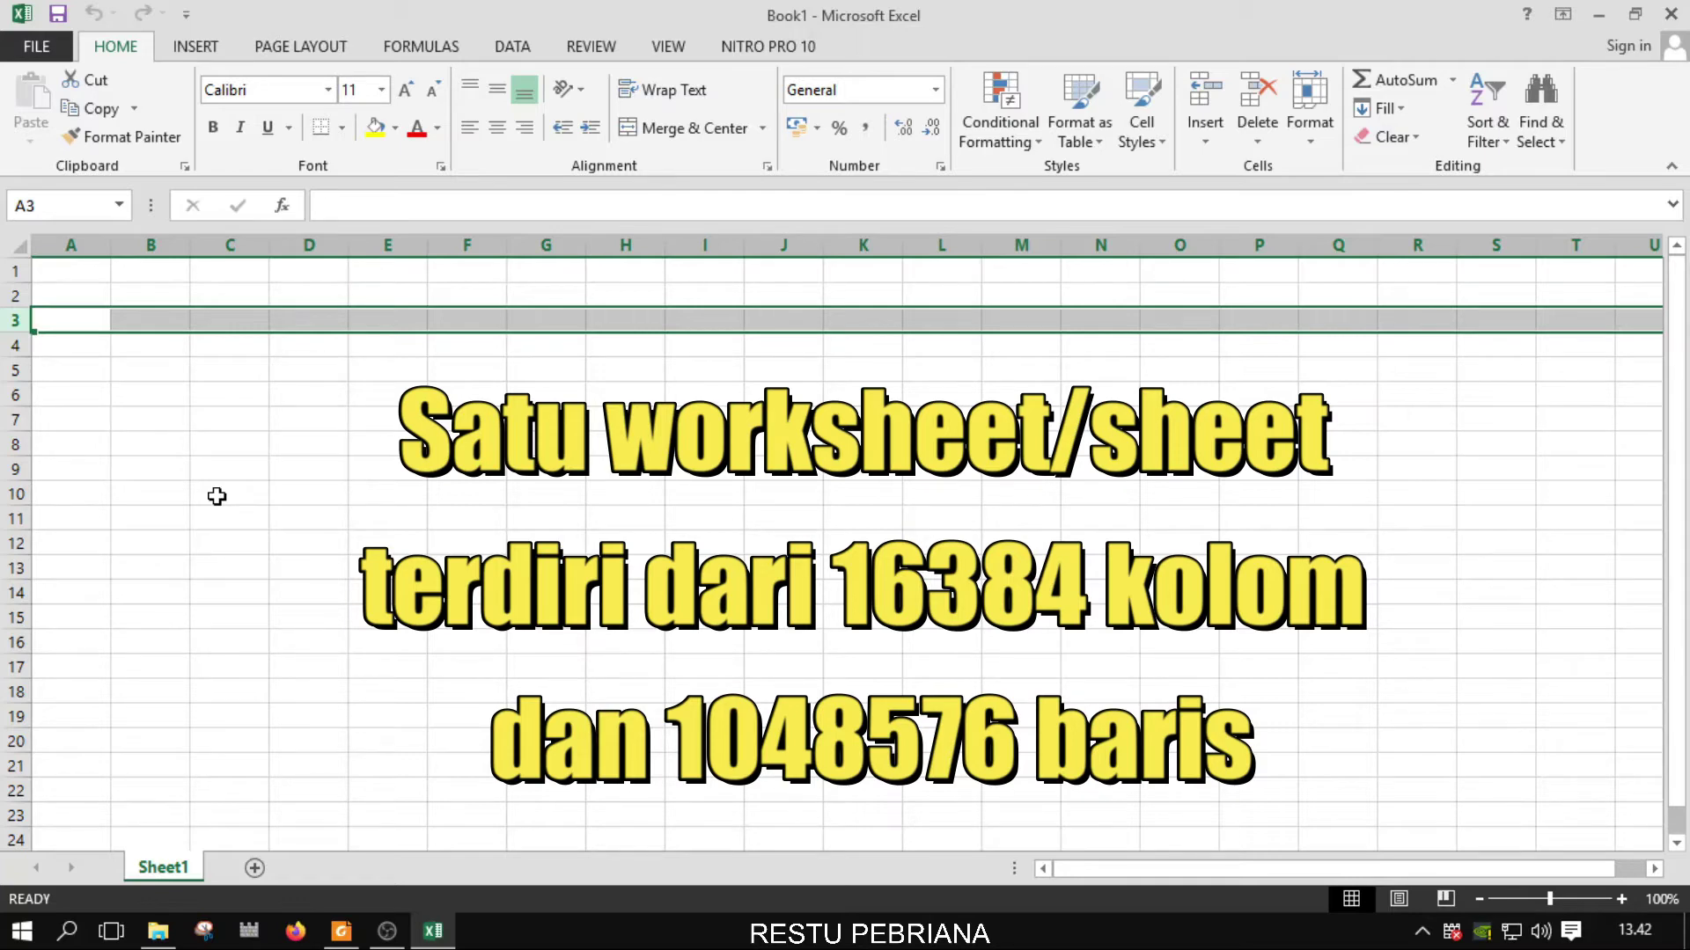
{"action": "left_click", "coordinate": [216, 496]}
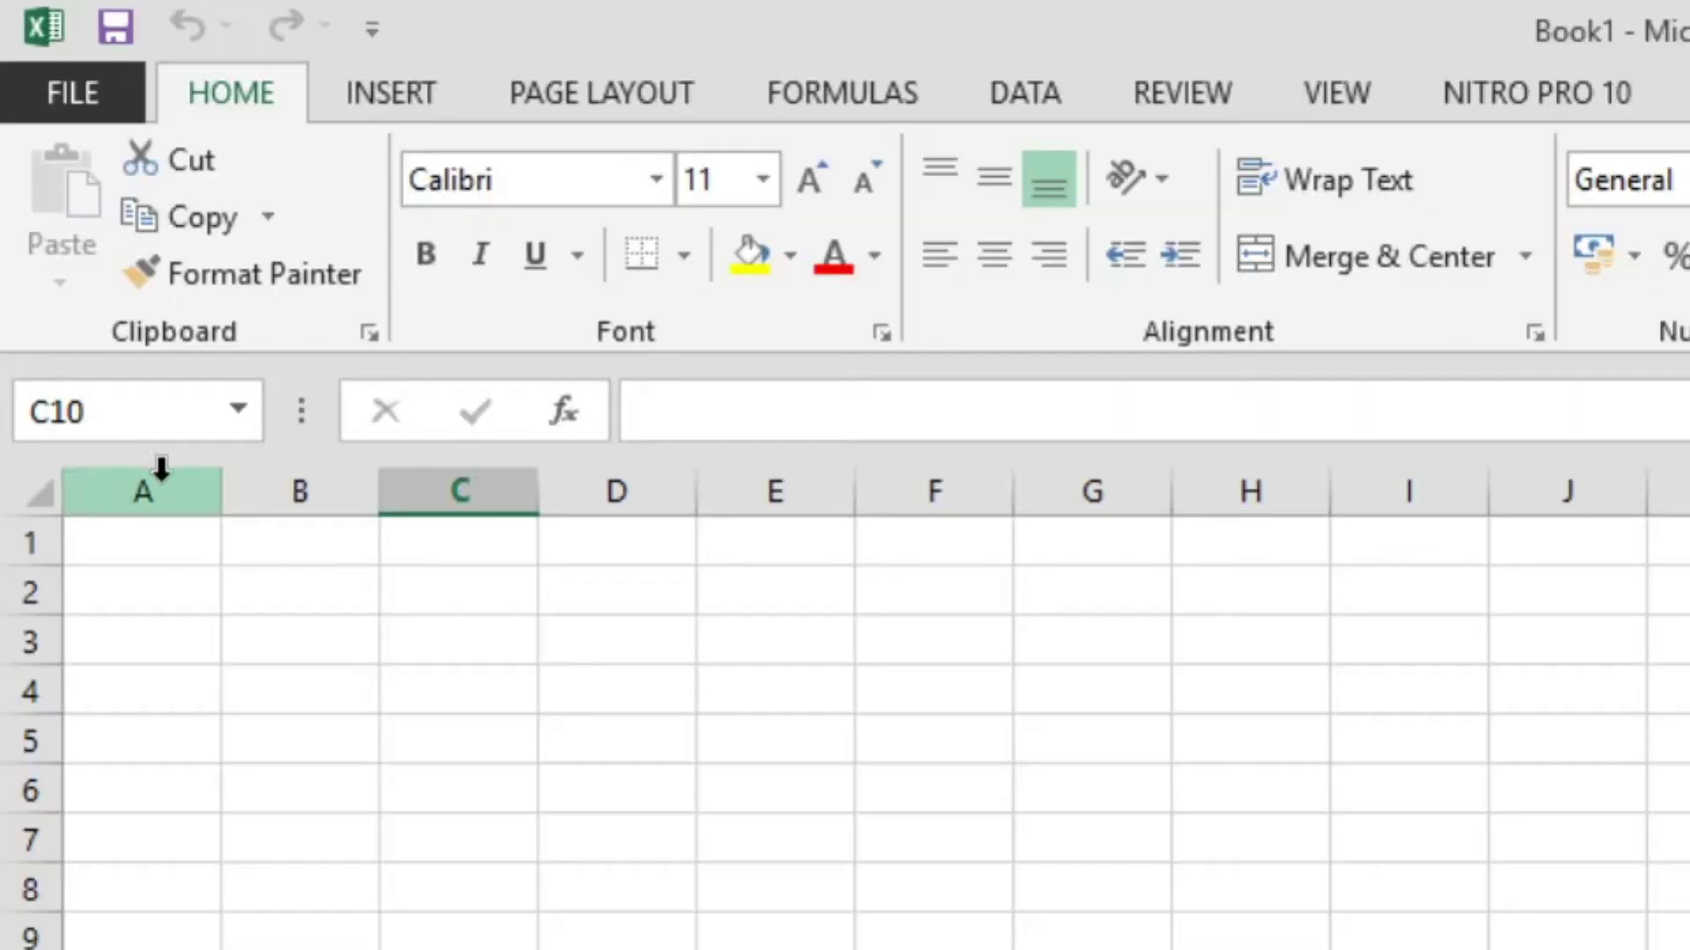
Select columns A–F, then column B, cells C1:C2, column D and cell F4
{"action": "mouse_move", "coordinate": [161, 471]}
{"action": "left_mouse_down"}
{"action": "mouse_move", "coordinate": [302, 502]}
{"action": "mouse_move", "coordinate": [1132, 517]}
{"action": "left_mouse_up"}
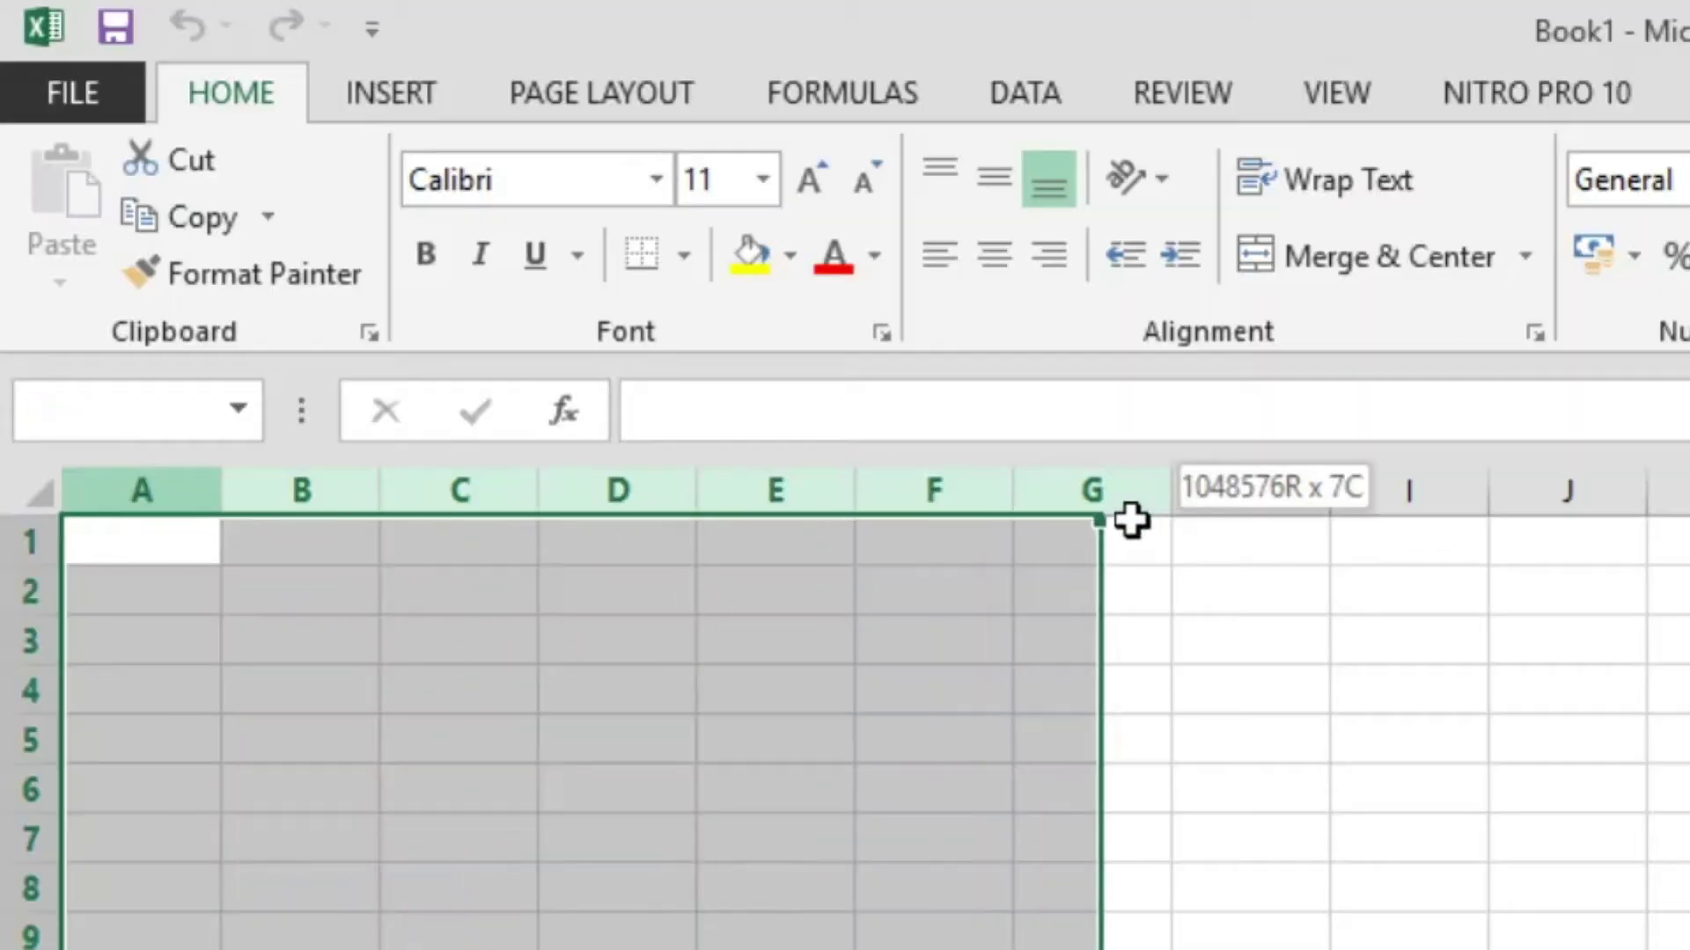
{"action": "left_click", "coordinate": [294, 490]}
{"action": "left_click_drag", "start_coordinate": [458, 581], "coordinate": [456, 520]}
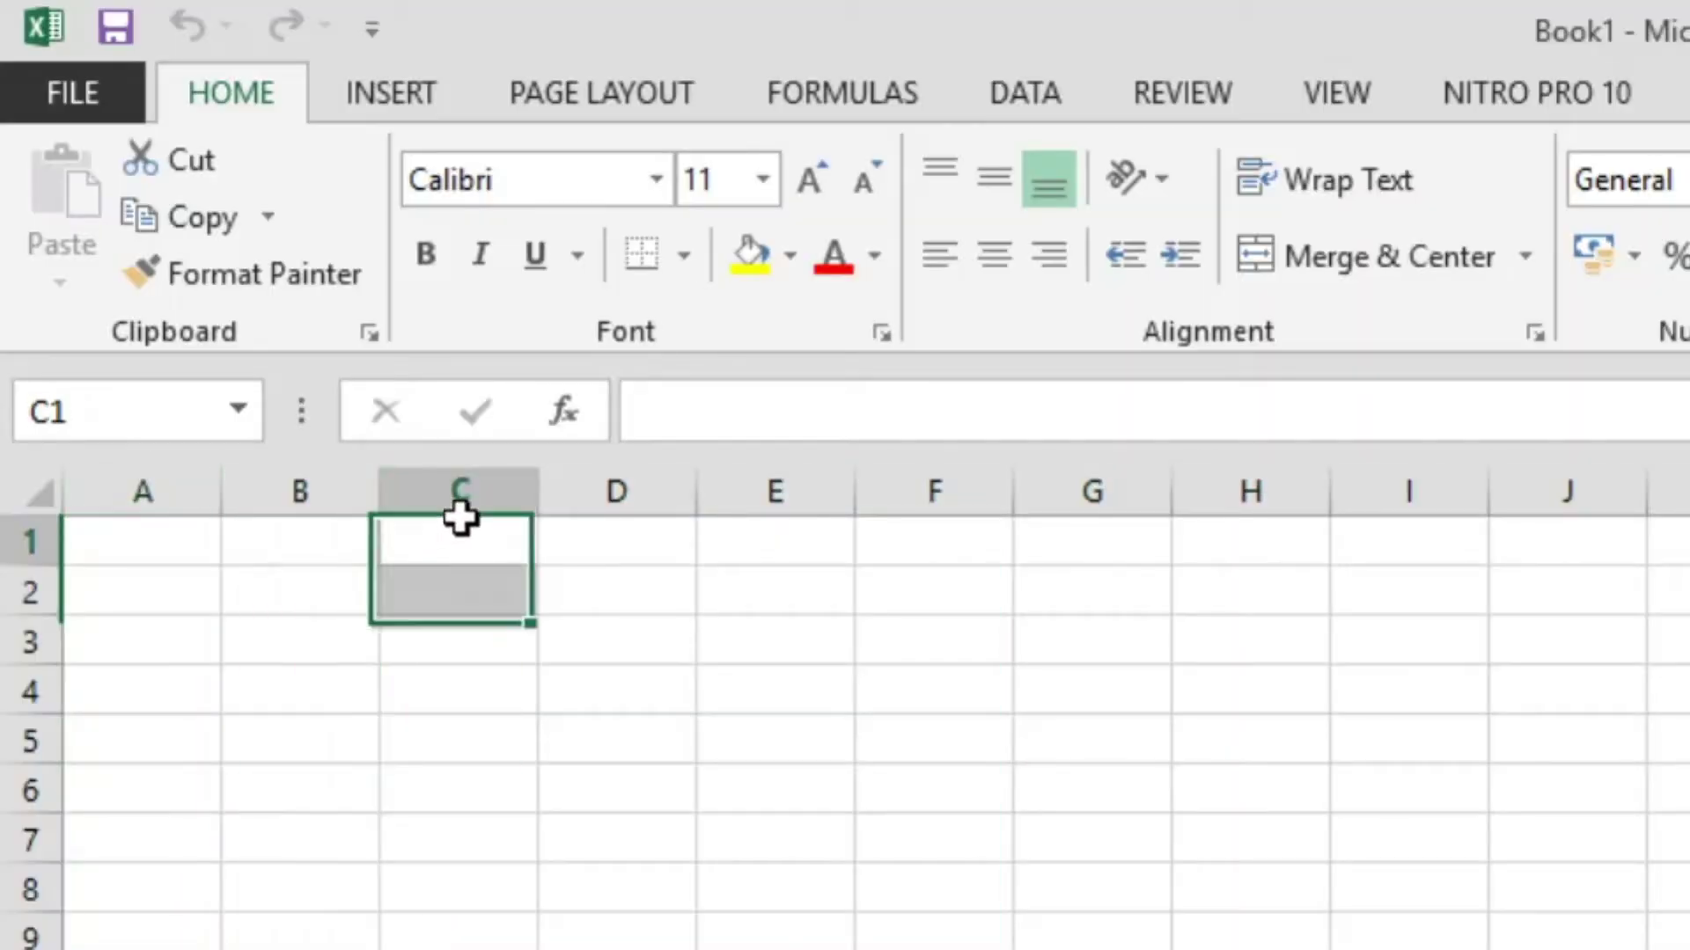
{"action": "left_click", "coordinate": [573, 491]}
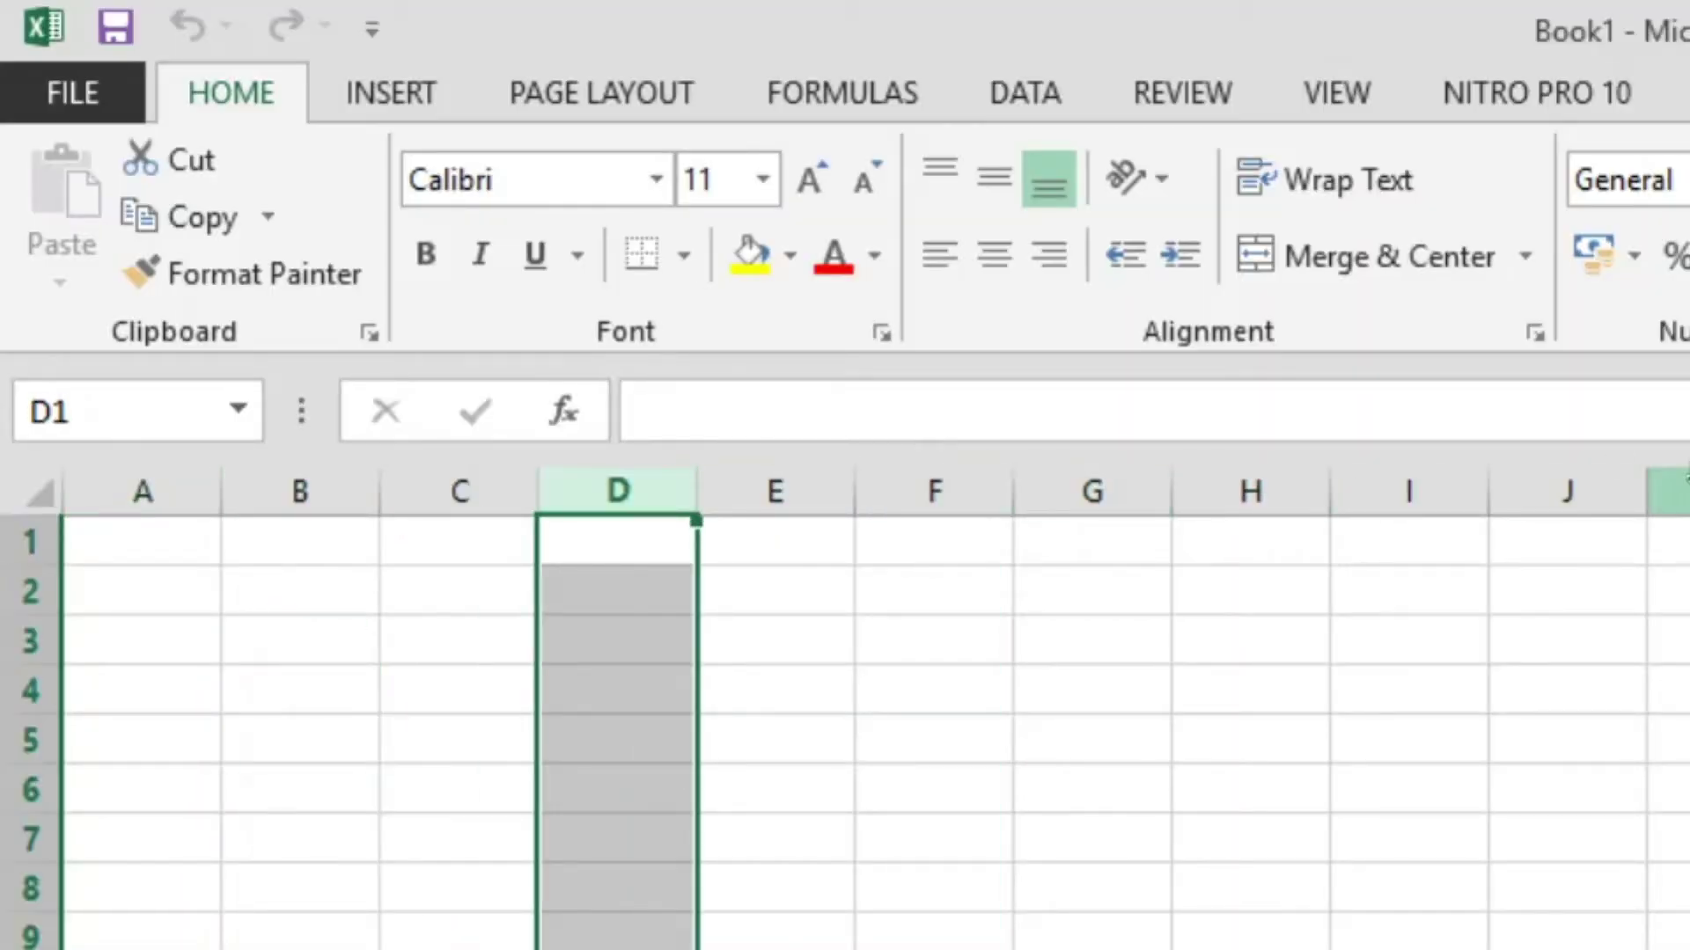
{"action": "left_click", "coordinate": [953, 671]}
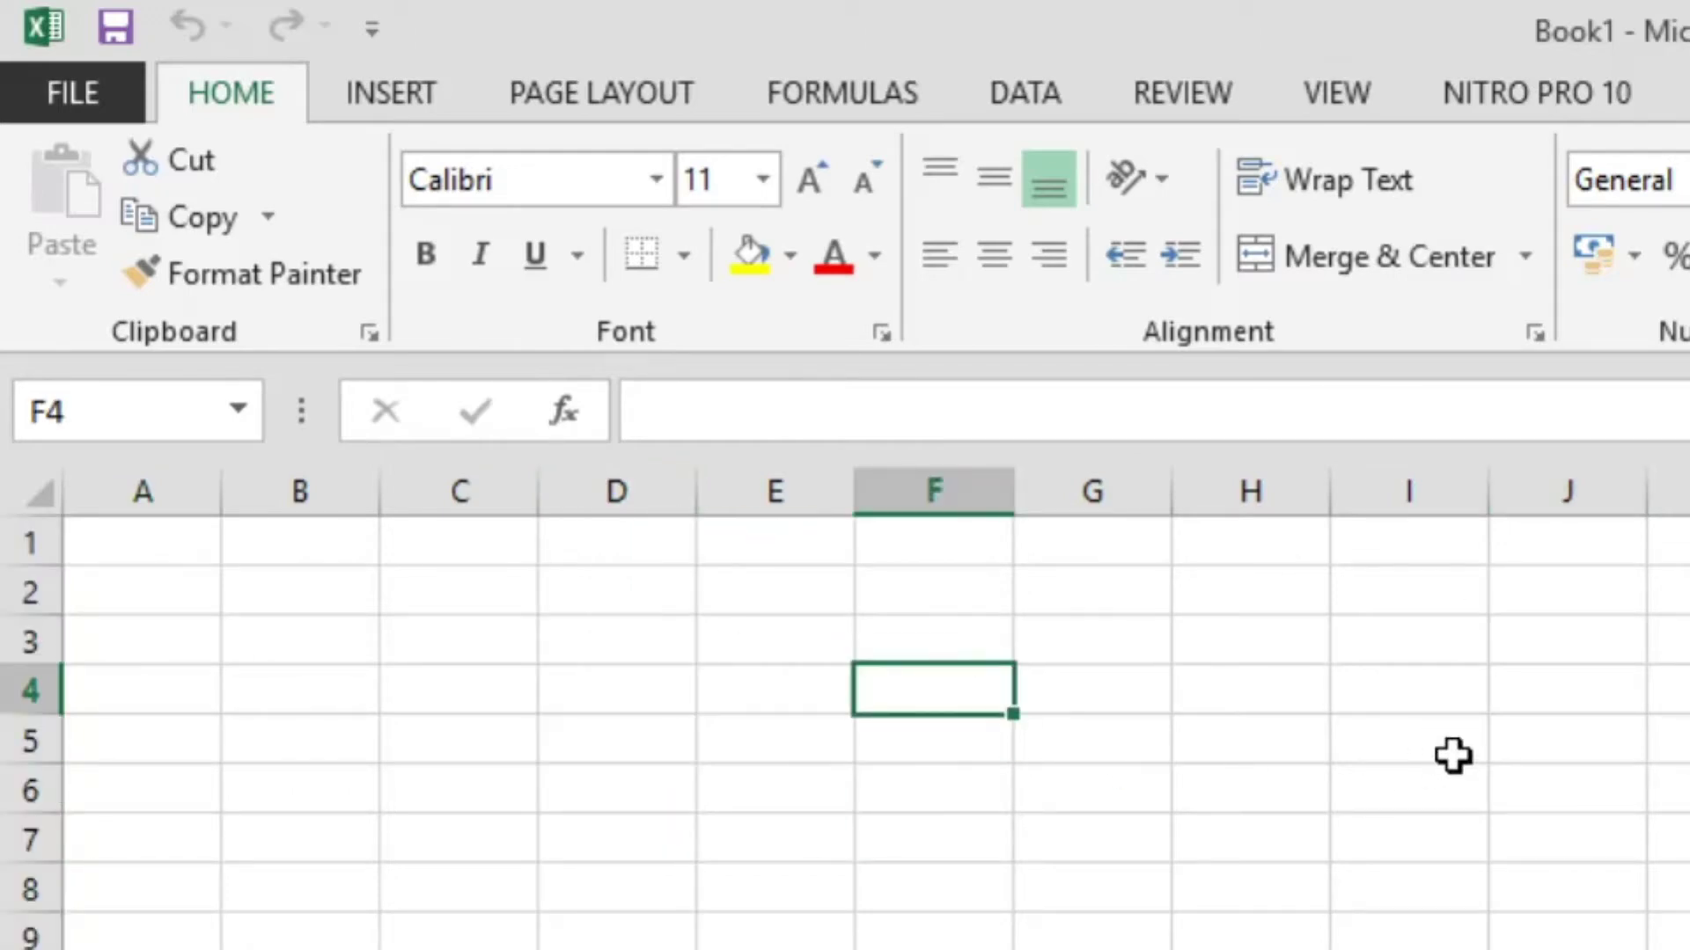
Select rows 1 through 4 one by one, then make C8 the active cell
{"action": "left_click", "coordinate": [26, 553]}
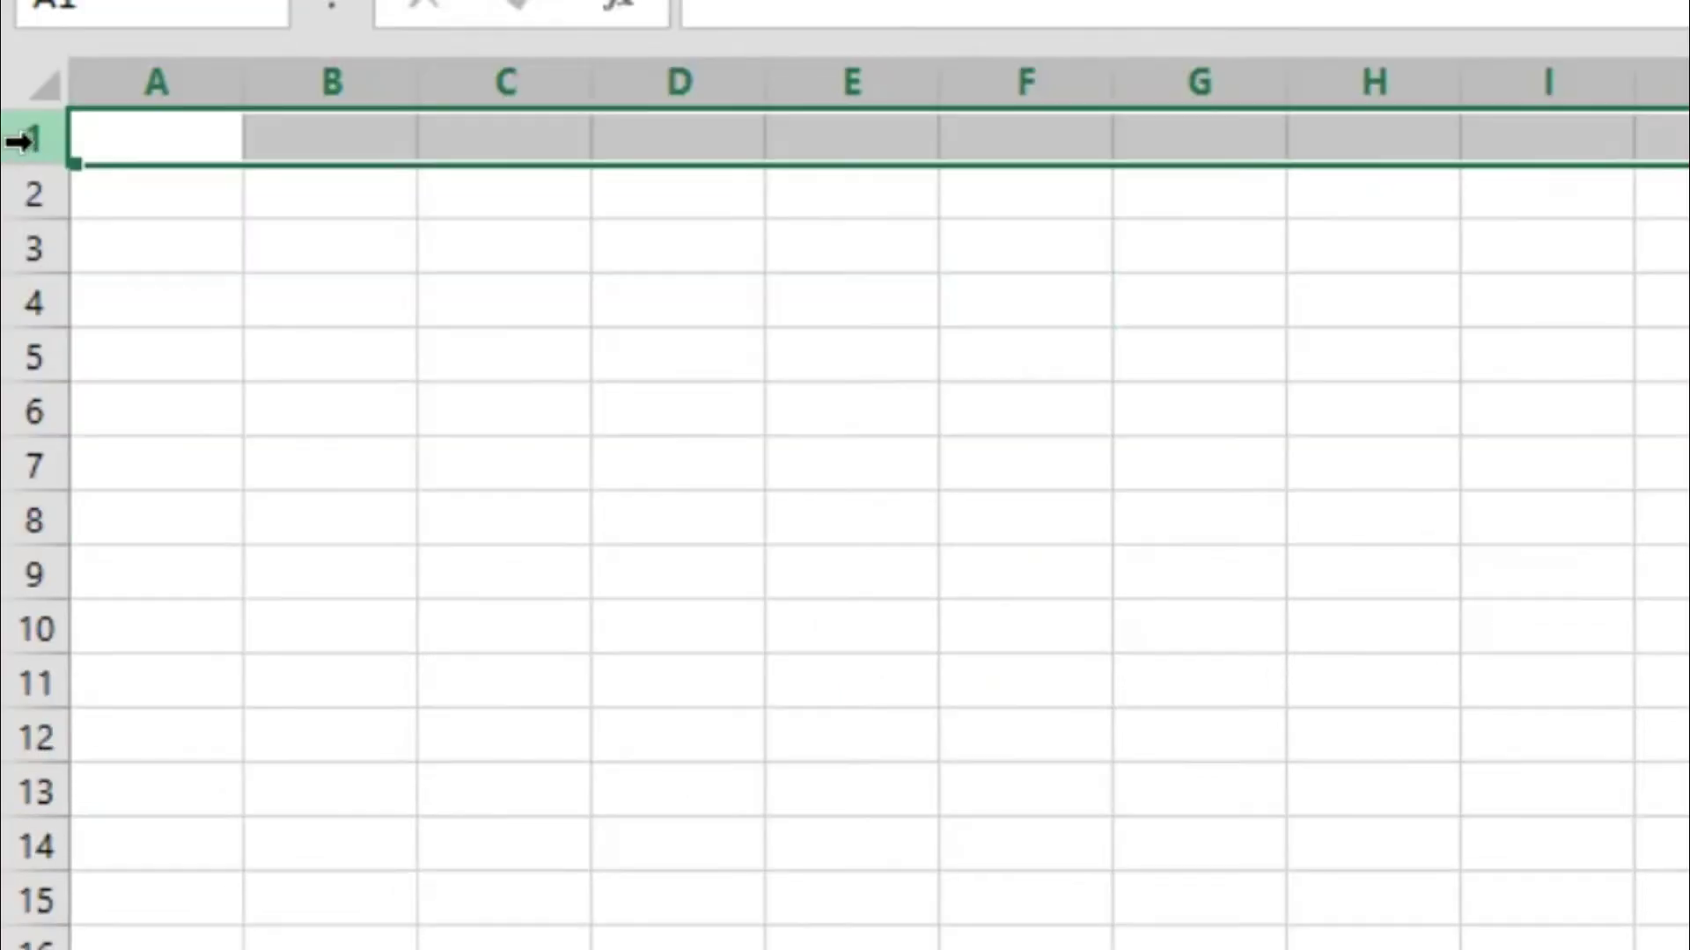
{"action": "left_click", "coordinate": [28, 189]}
{"action": "left_click", "coordinate": [28, 244]}
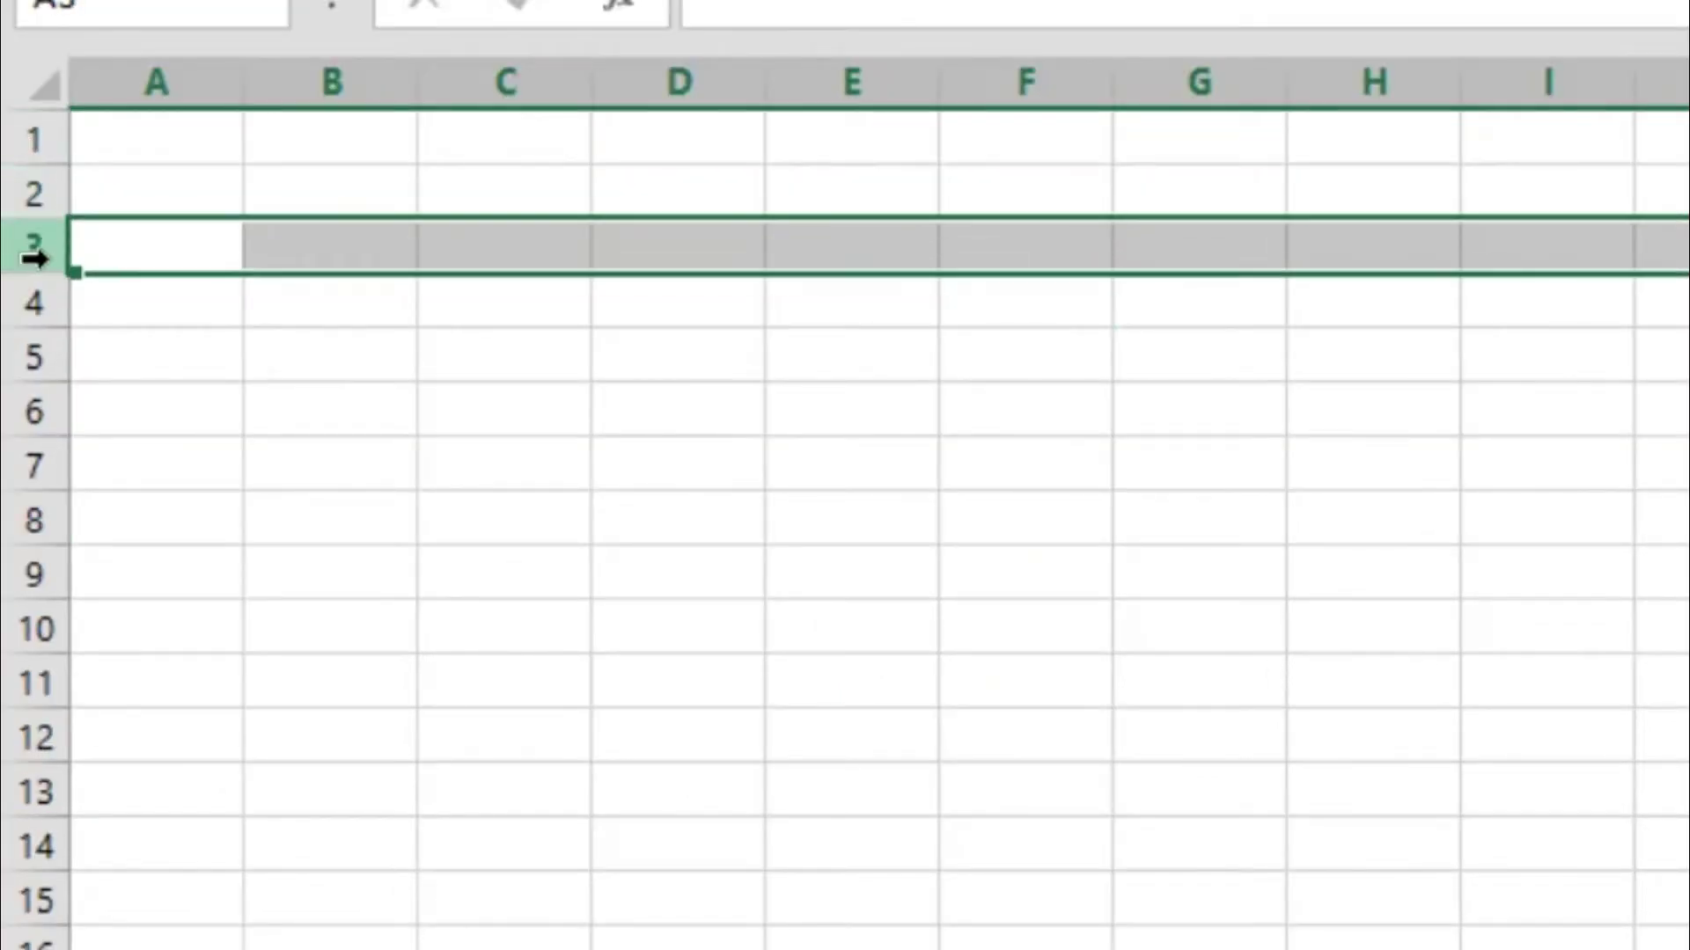
{"action": "left_click", "coordinate": [40, 310]}
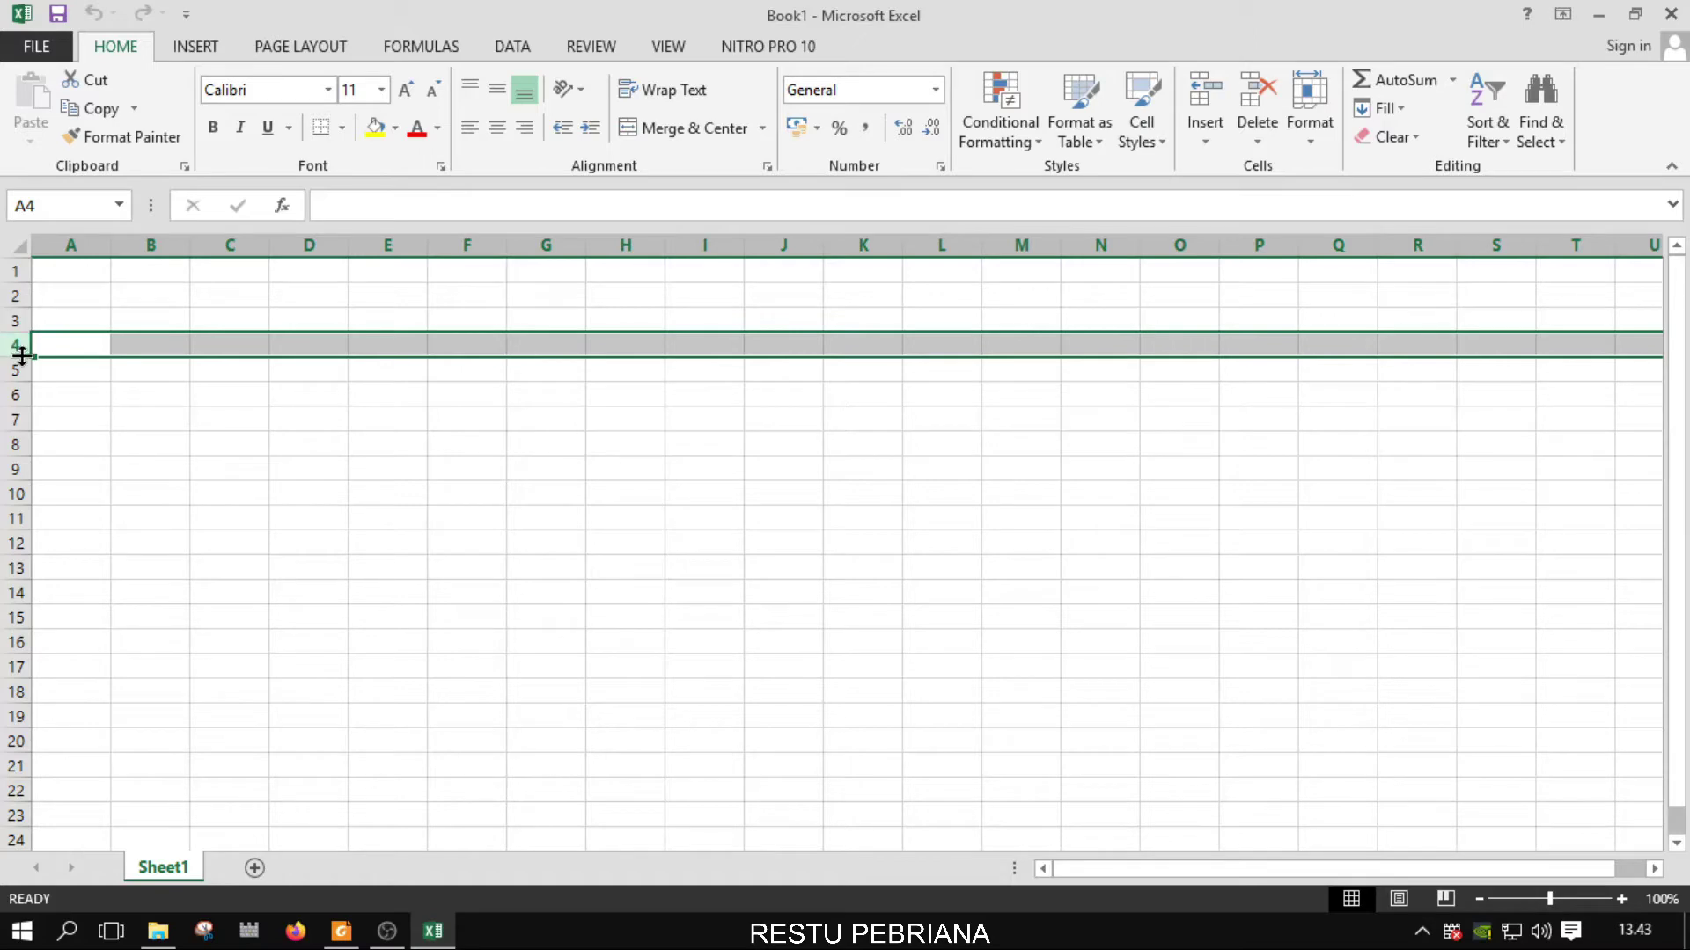
{"action": "left_click", "coordinate": [233, 435]}
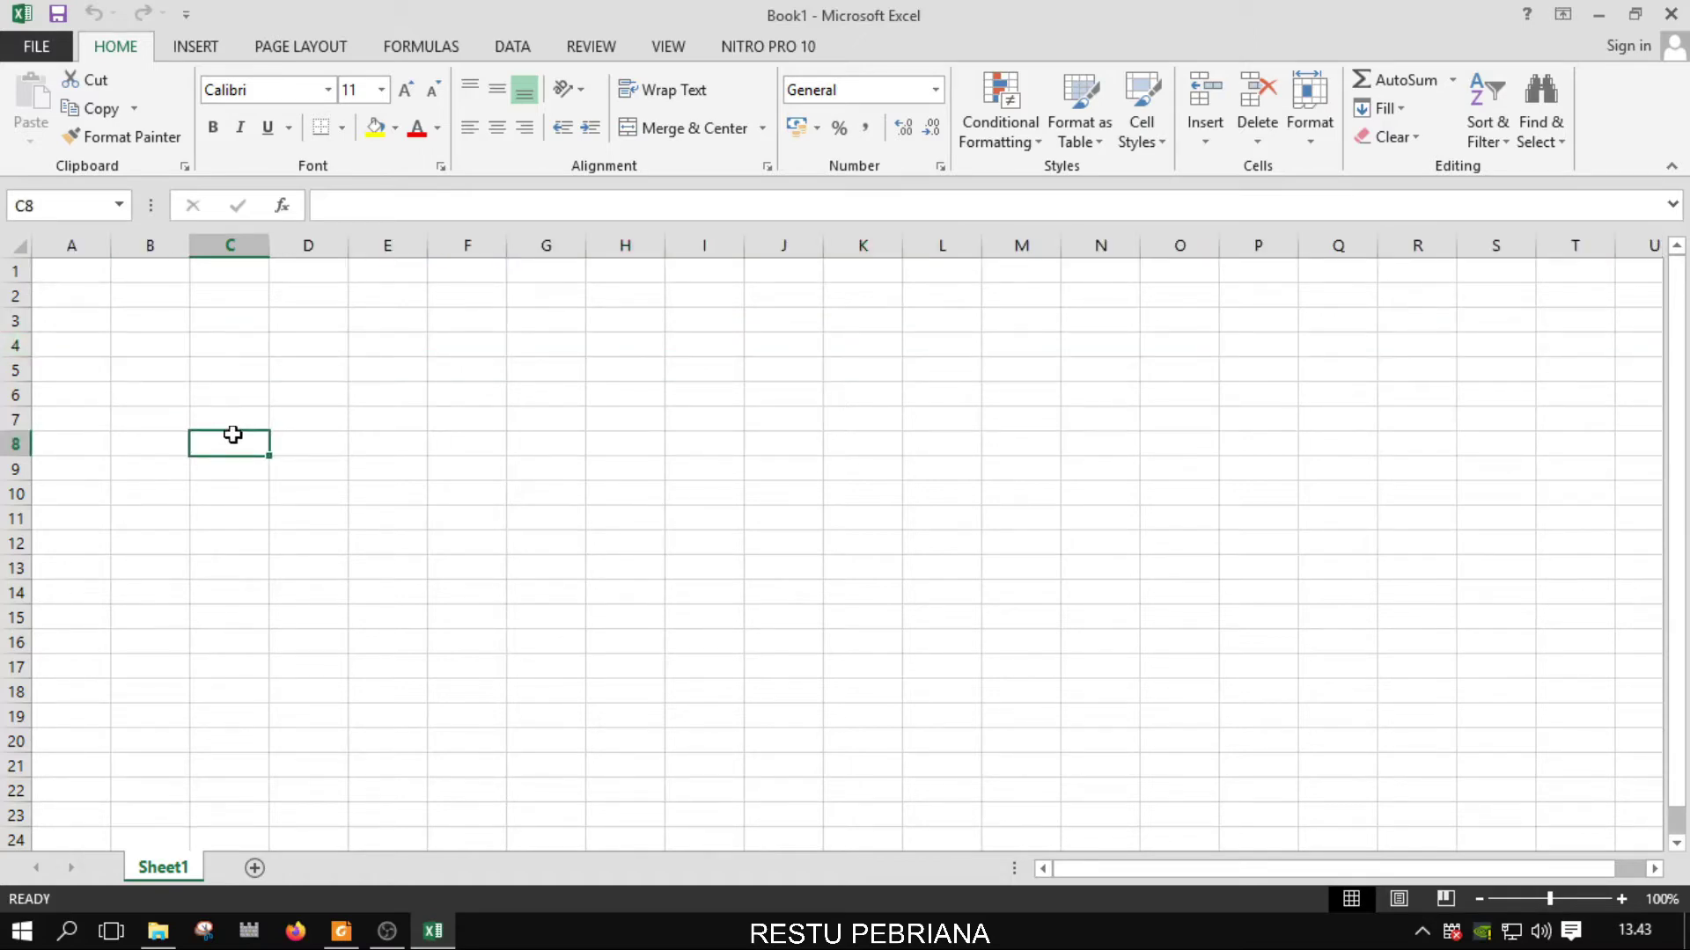
Move through cells B3, A1, B4 and A1, checking each address in the Name Box
{"action": "left_click", "coordinate": [57, 205]}
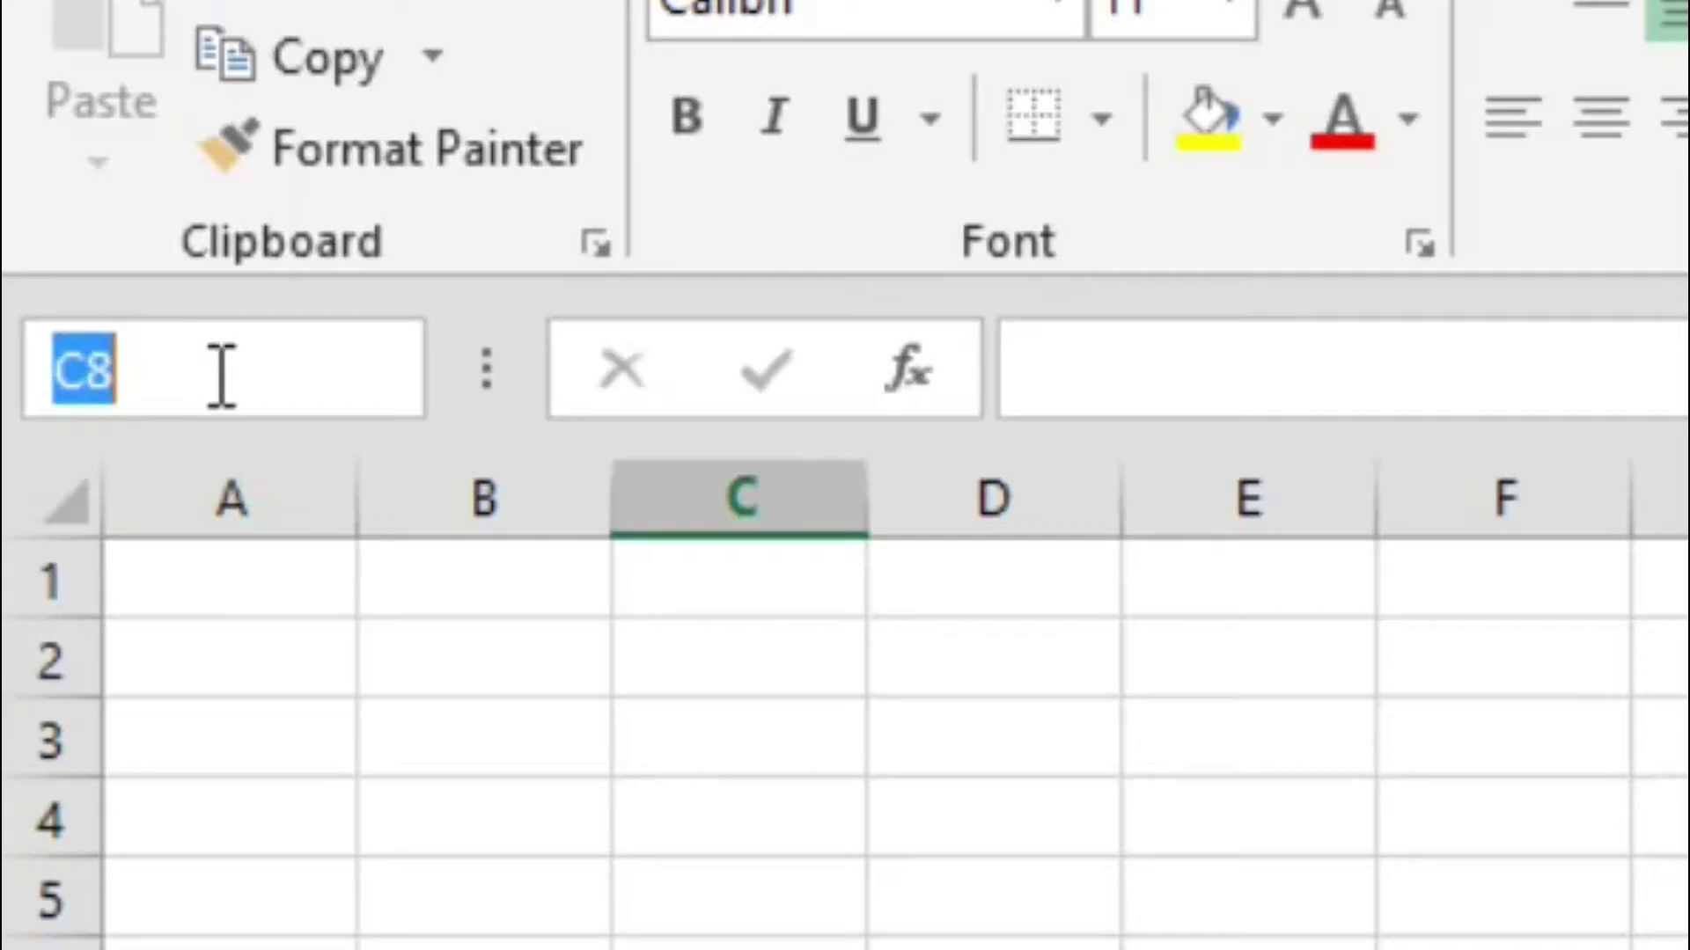
{"action": "left_click", "coordinate": [387, 764]}
{"action": "left_click", "coordinate": [121, 596]}
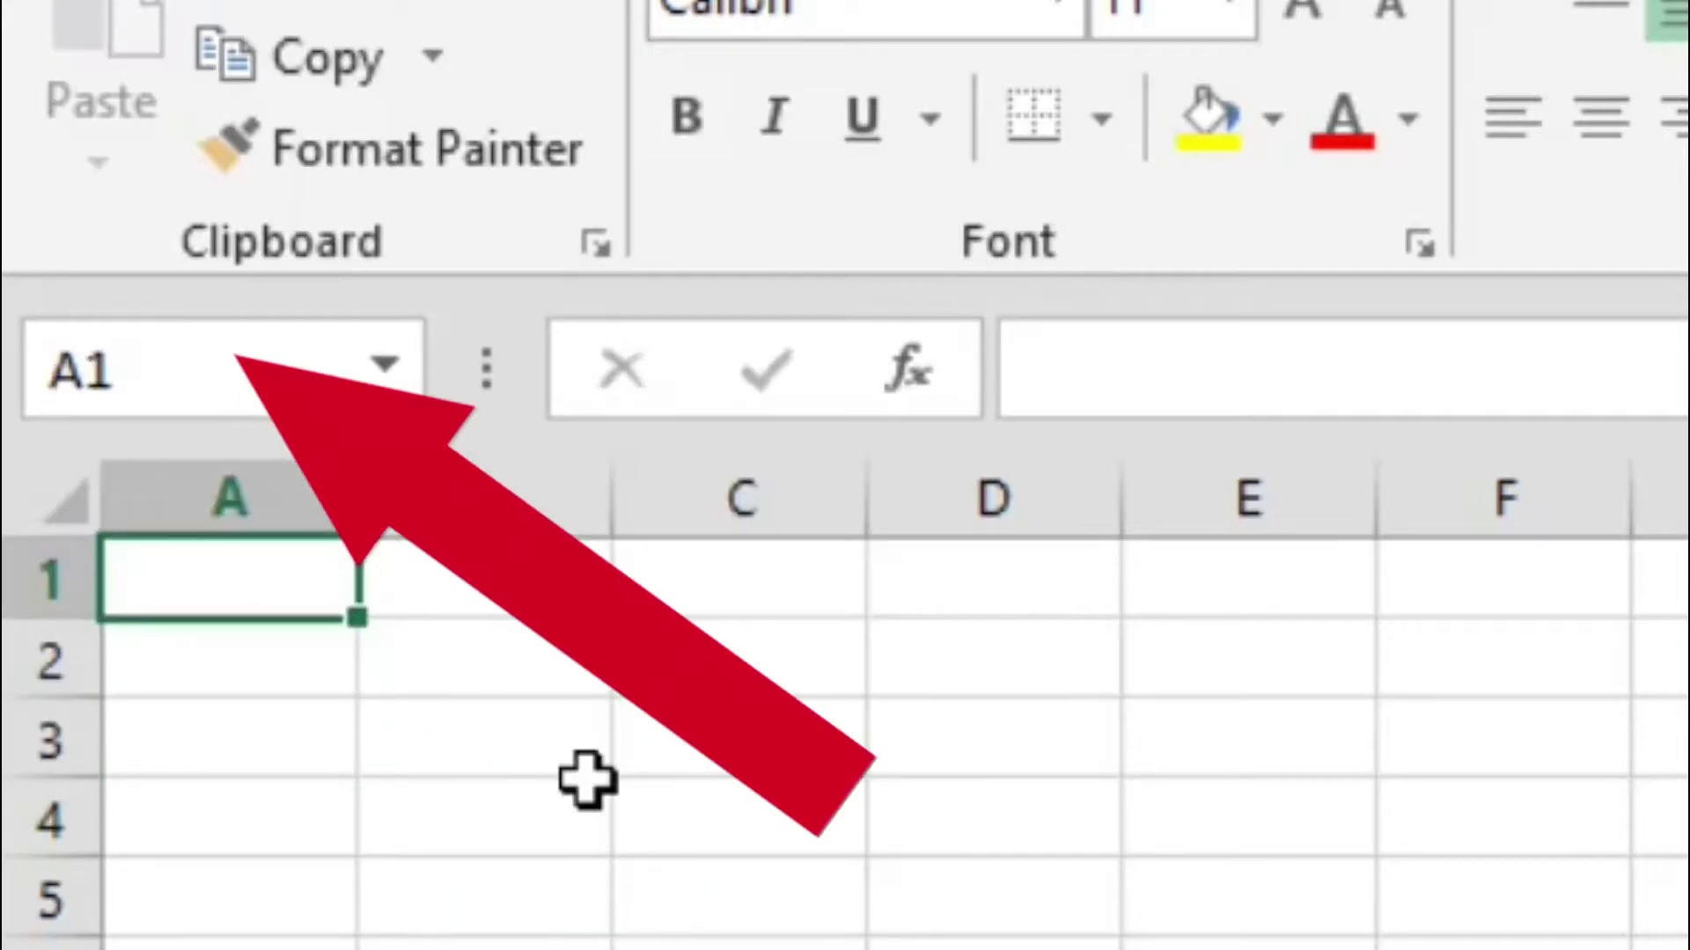
{"action": "left_click", "coordinate": [587, 783]}
{"action": "left_click", "coordinate": [264, 590]}
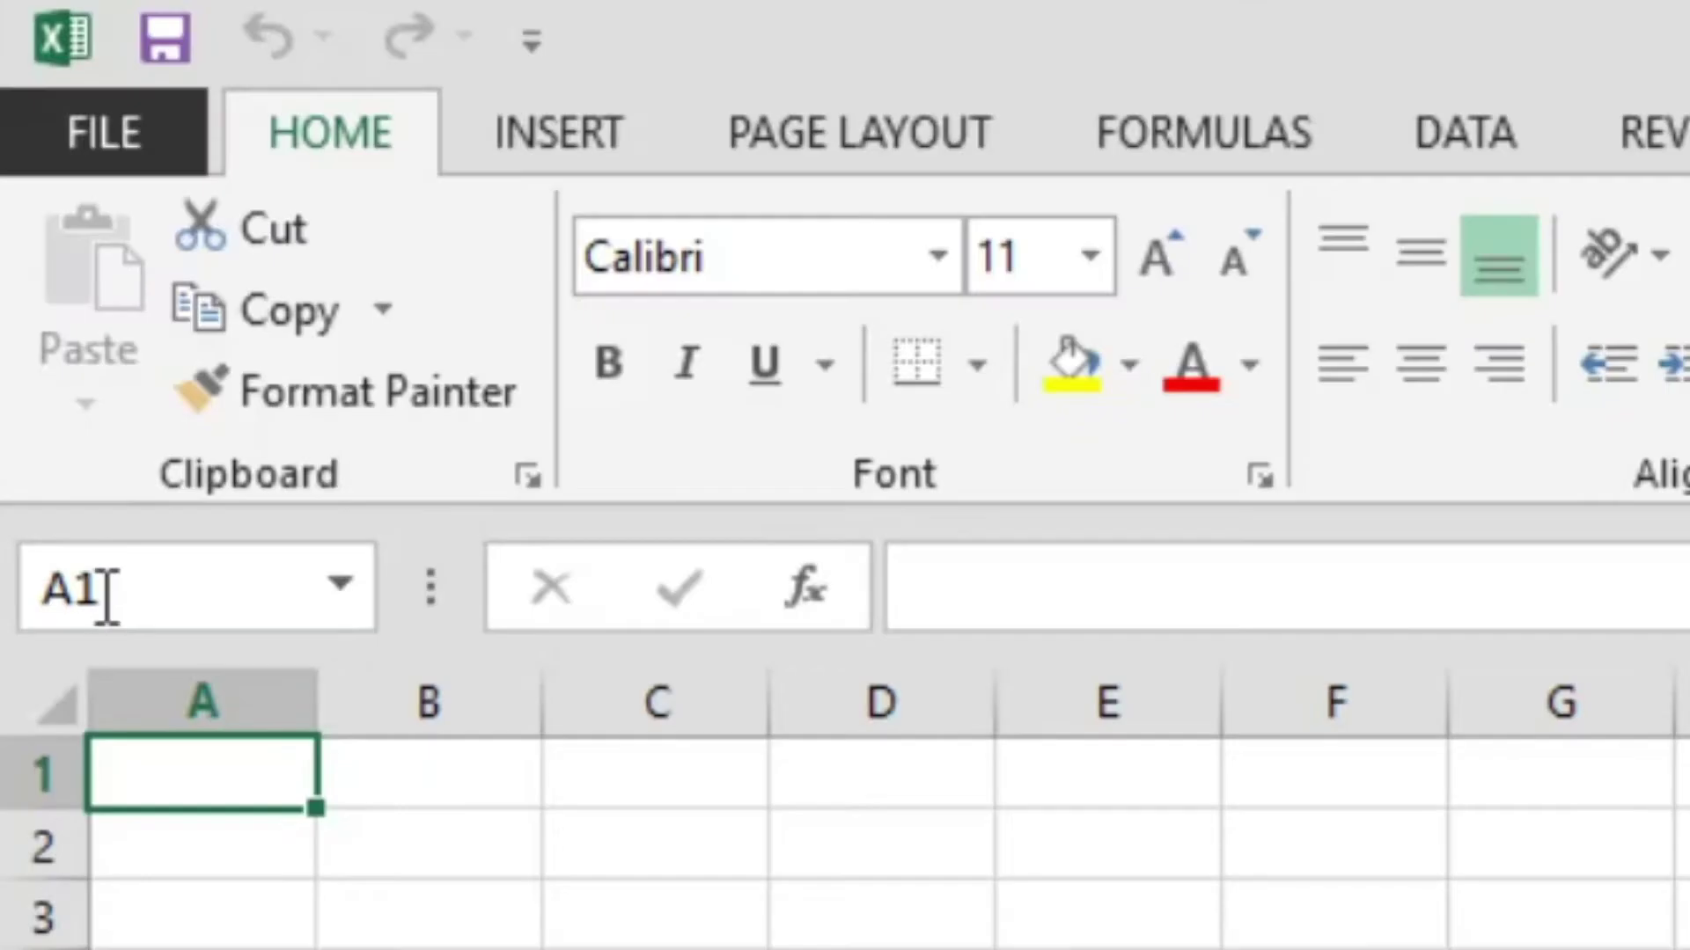
{"action": "left_click", "coordinate": [105, 594]}
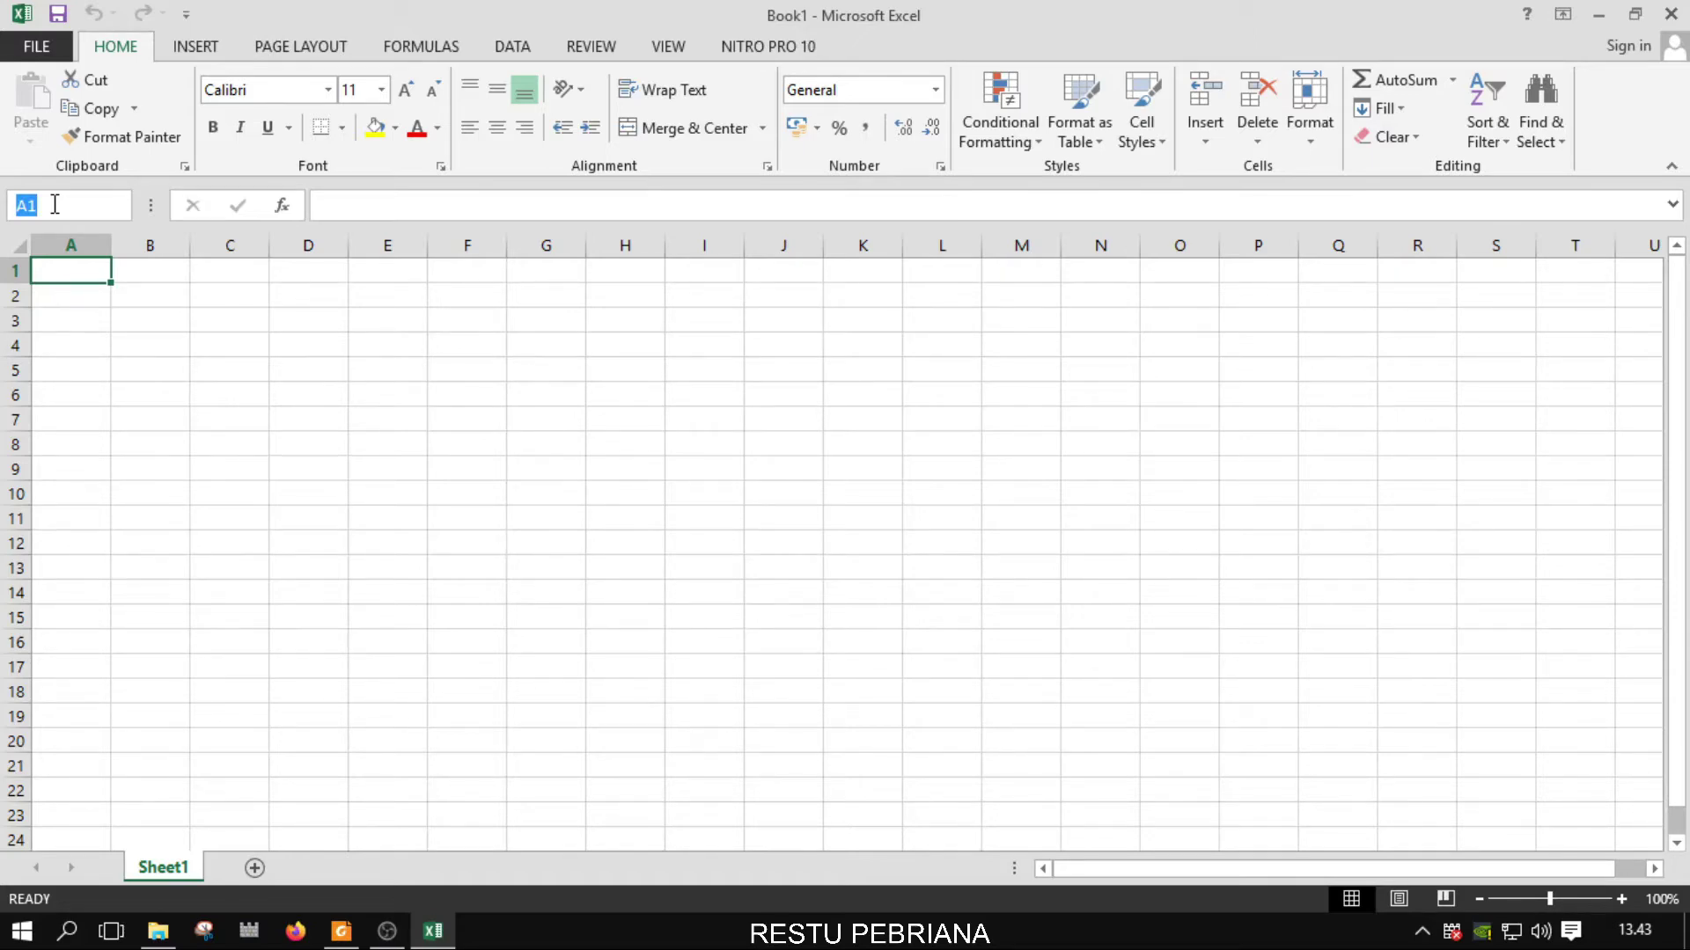
From cell B4, select the entire worksheet with the Select All corner, then make D7 active
{"action": "left_click", "coordinate": [158, 333]}
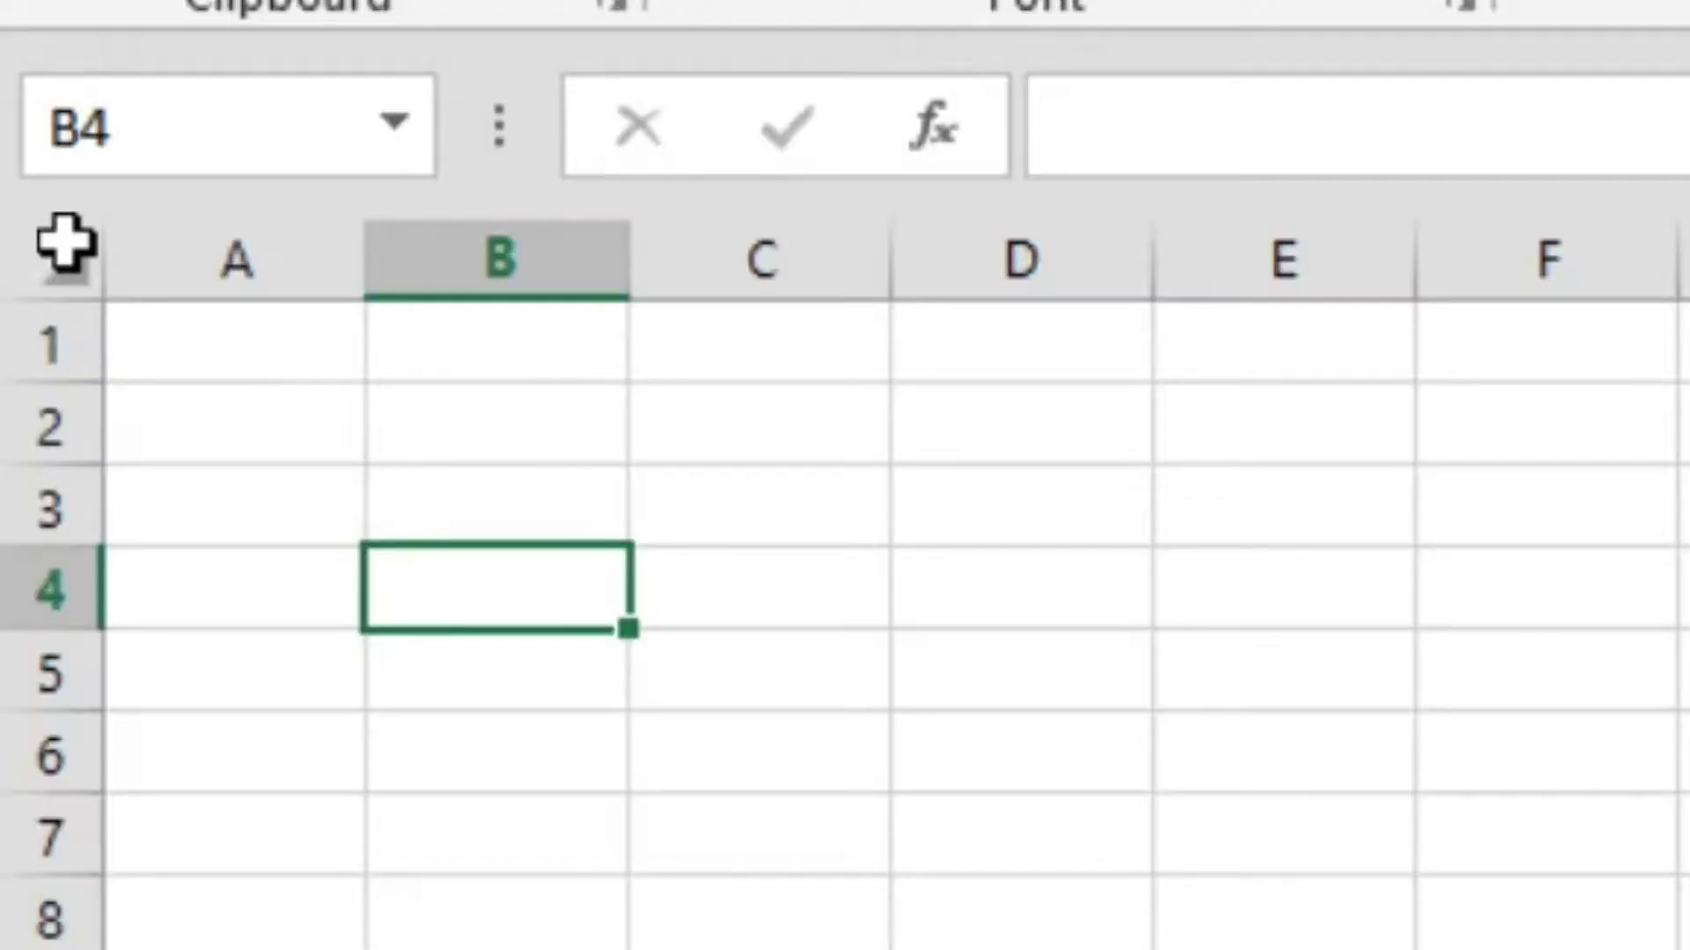
{"action": "left_click", "coordinate": [66, 244]}
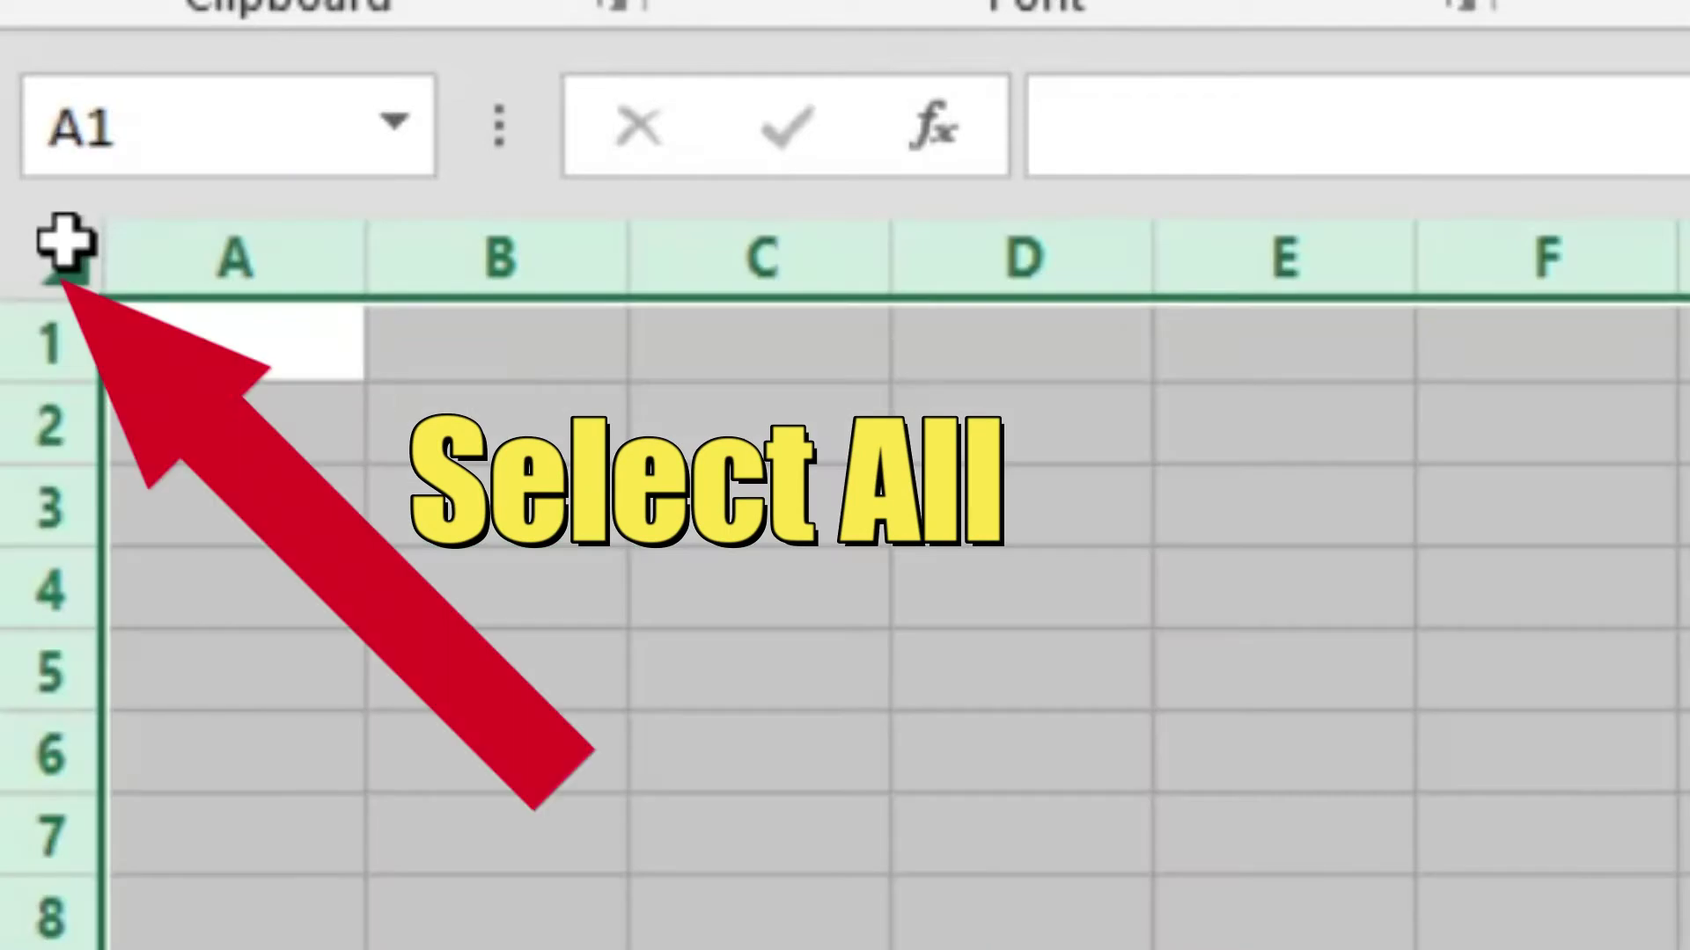
{"action": "left_click", "coordinate": [51, 257]}
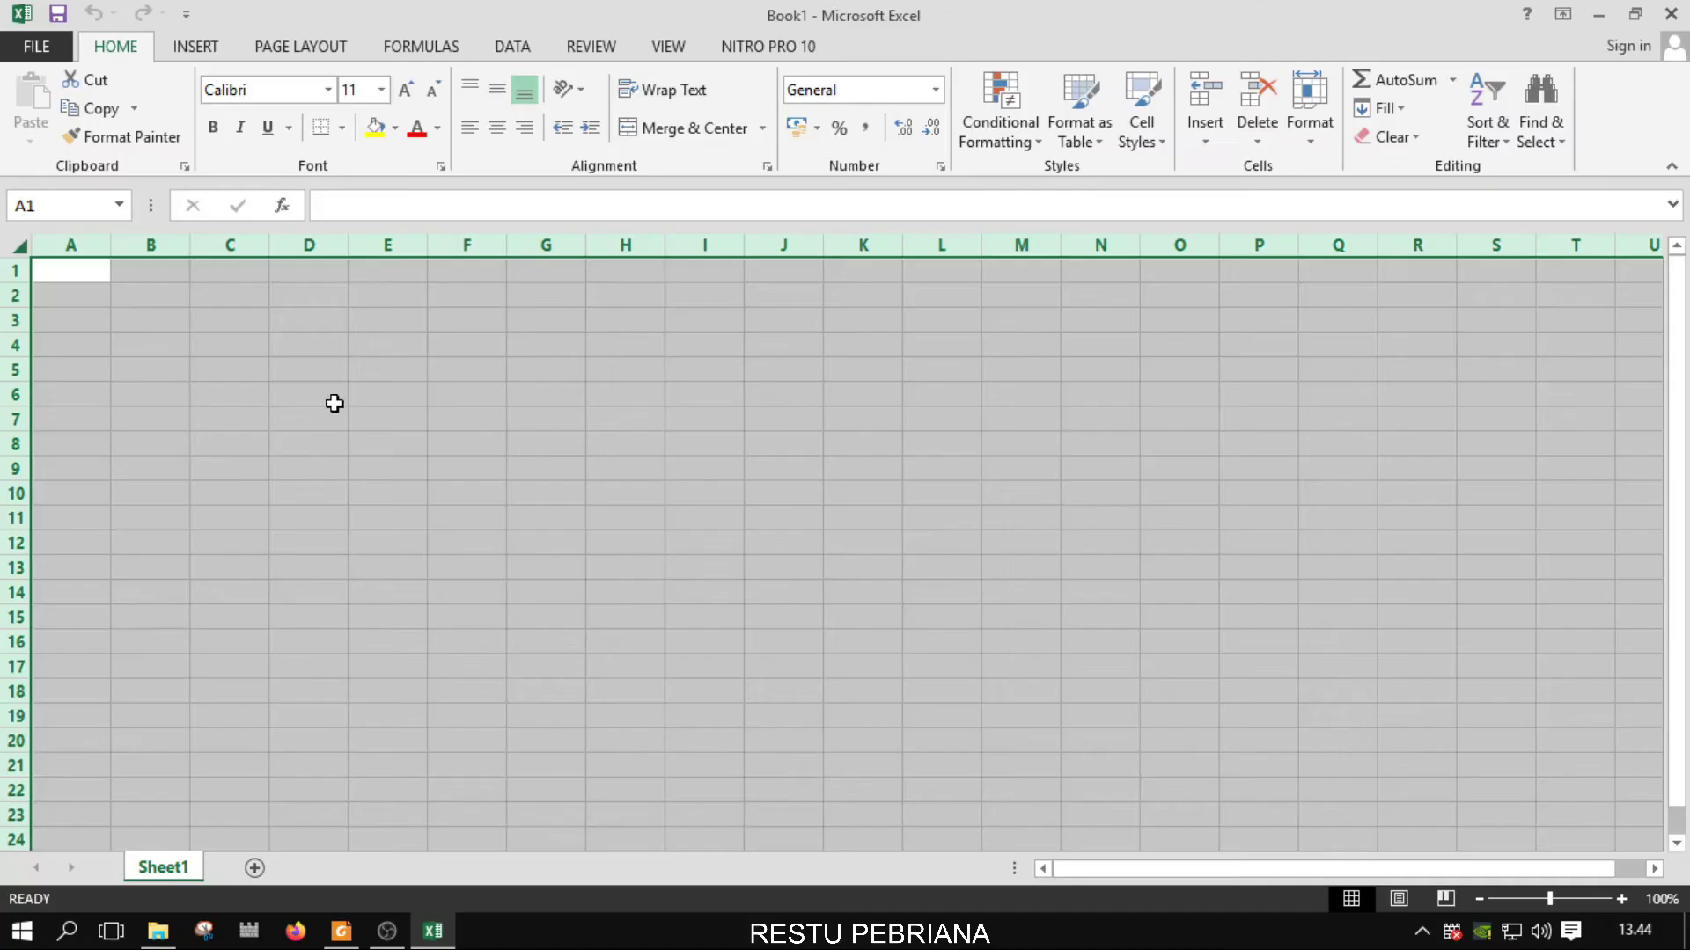
{"action": "left_click", "coordinate": [342, 419]}
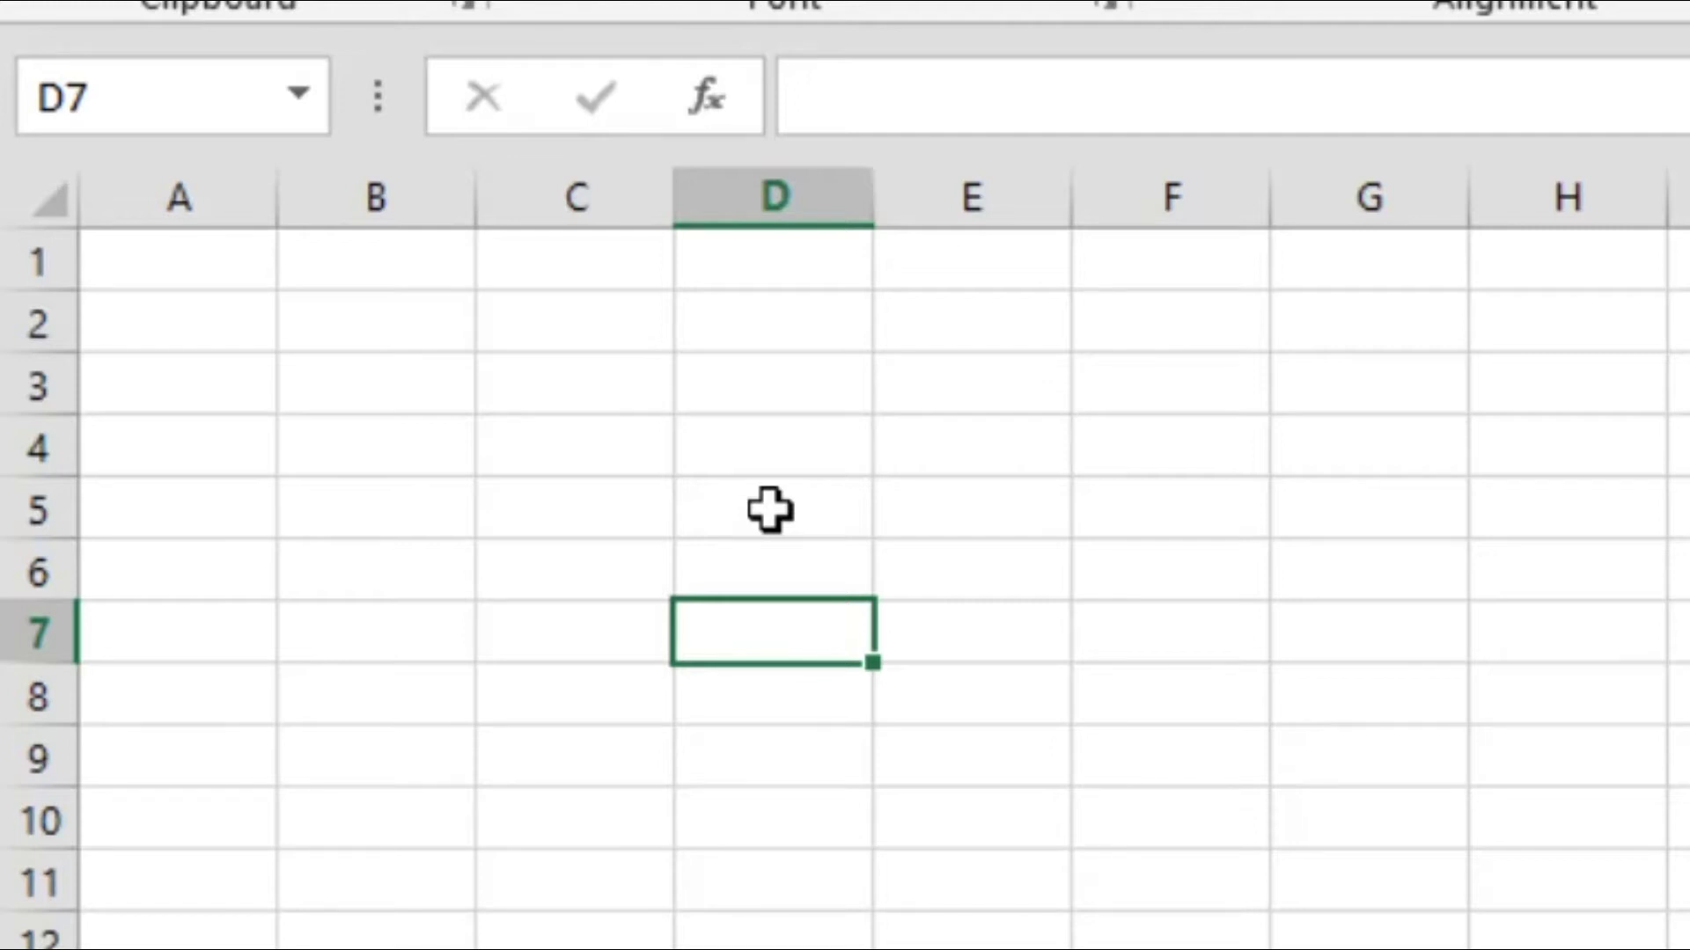
{"action": "left_click", "coordinate": [384, 369]}
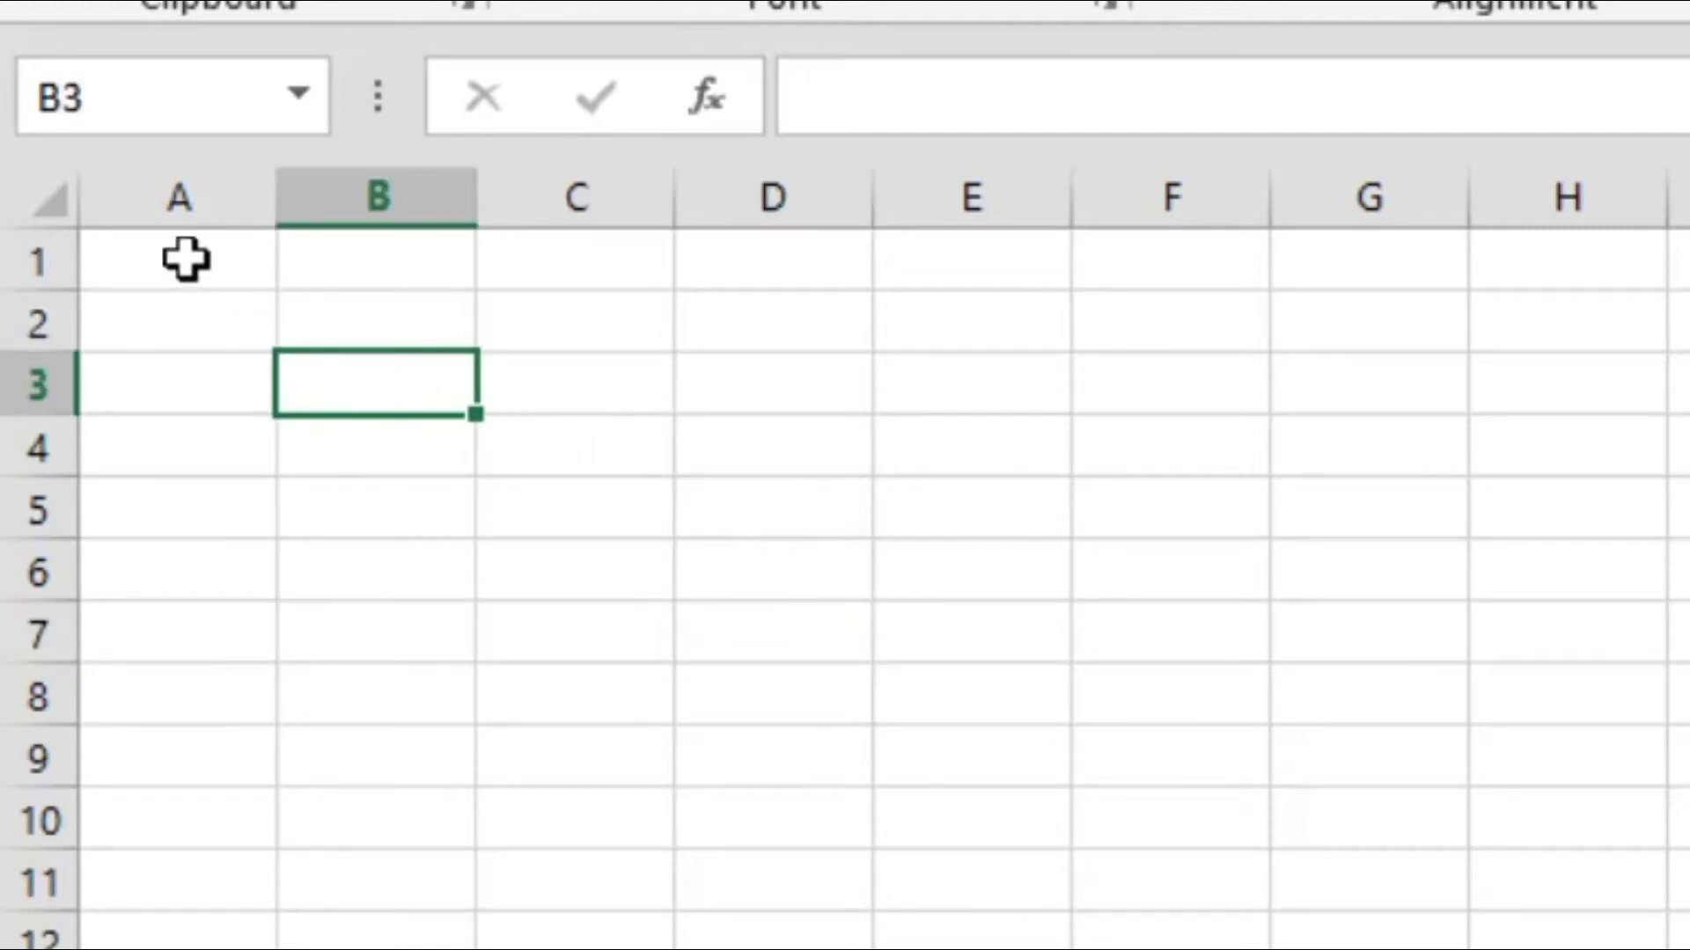
{"action": "mouse_move", "coordinate": [176, 262]}
{"action": "left_mouse_down"}
{"action": "mouse_move", "coordinate": [1212, 721]}
{"action": "mouse_move", "coordinate": [1254, 766]}
{"action": "left_mouse_up"}
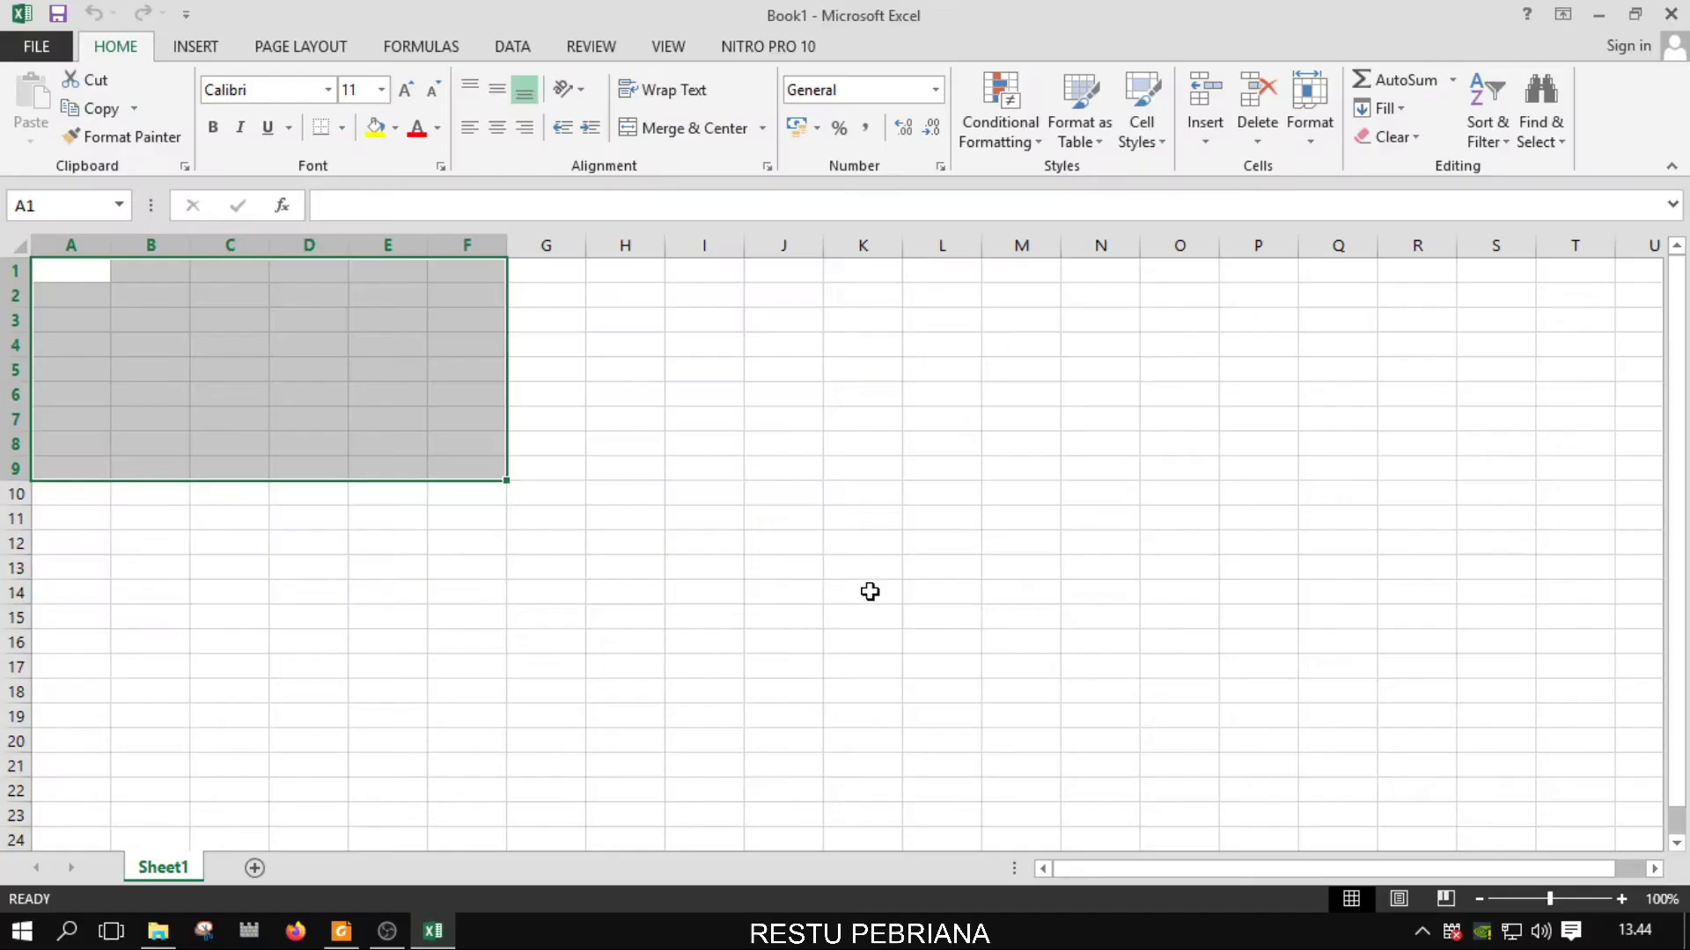
{"action": "left_click", "coordinate": [959, 567]}
{"action": "left_click", "coordinate": [903, 206]}
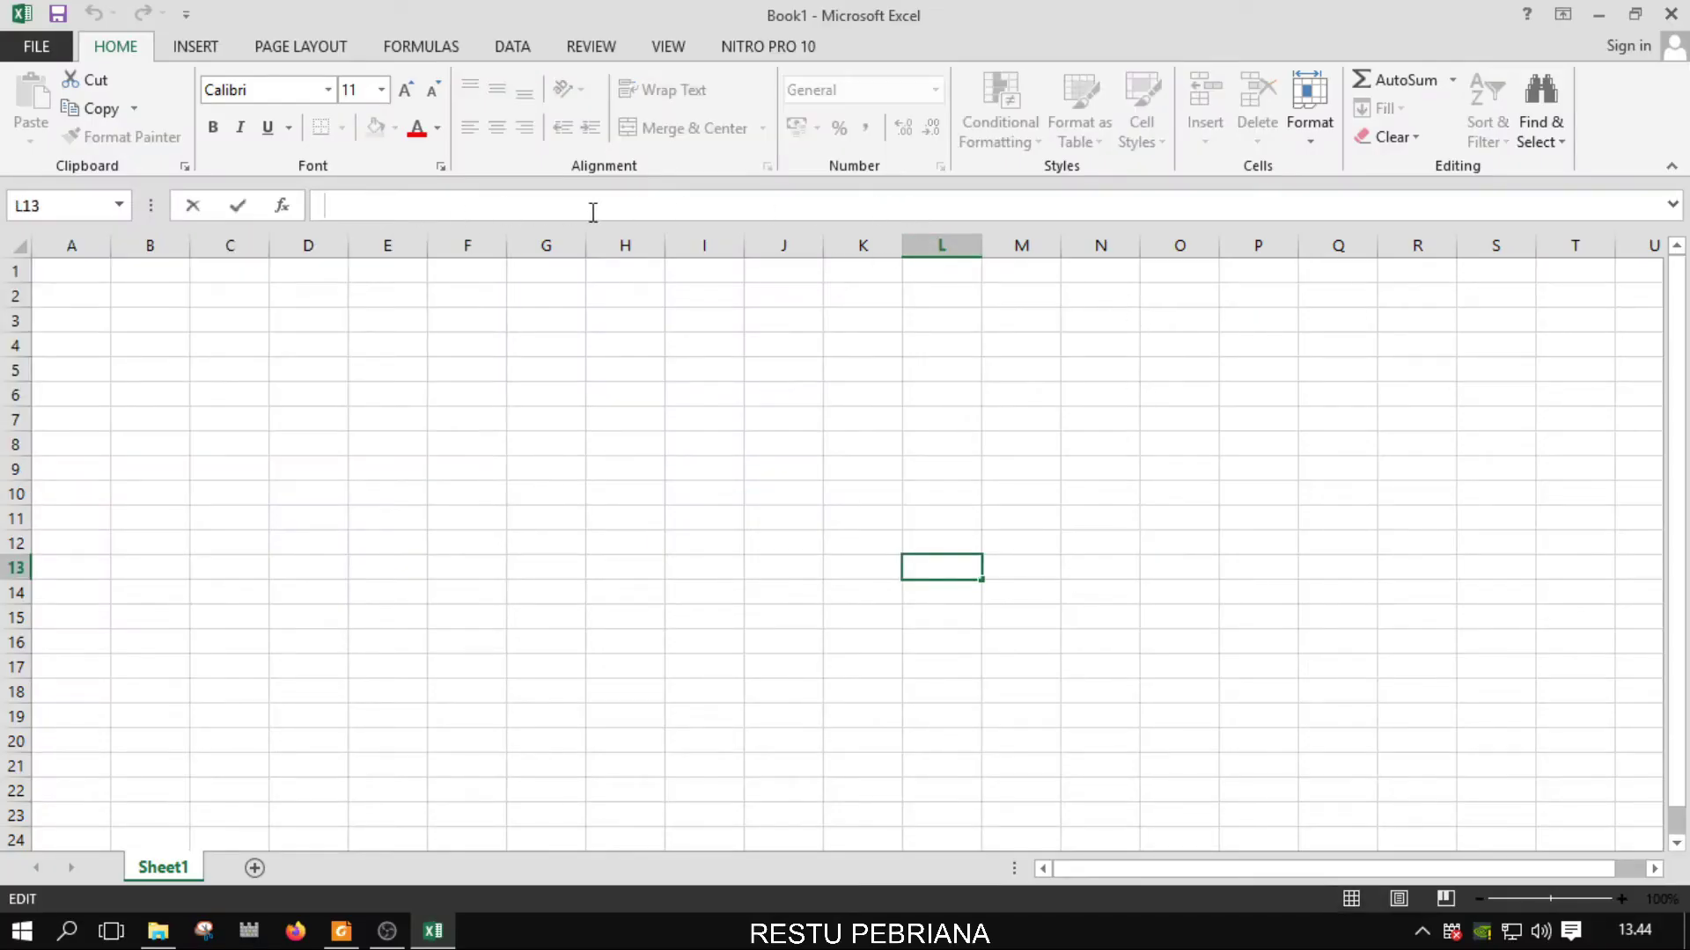
{"action": "left_click", "coordinate": [554, 369]}
{"action": "left_click", "coordinate": [588, 207]}
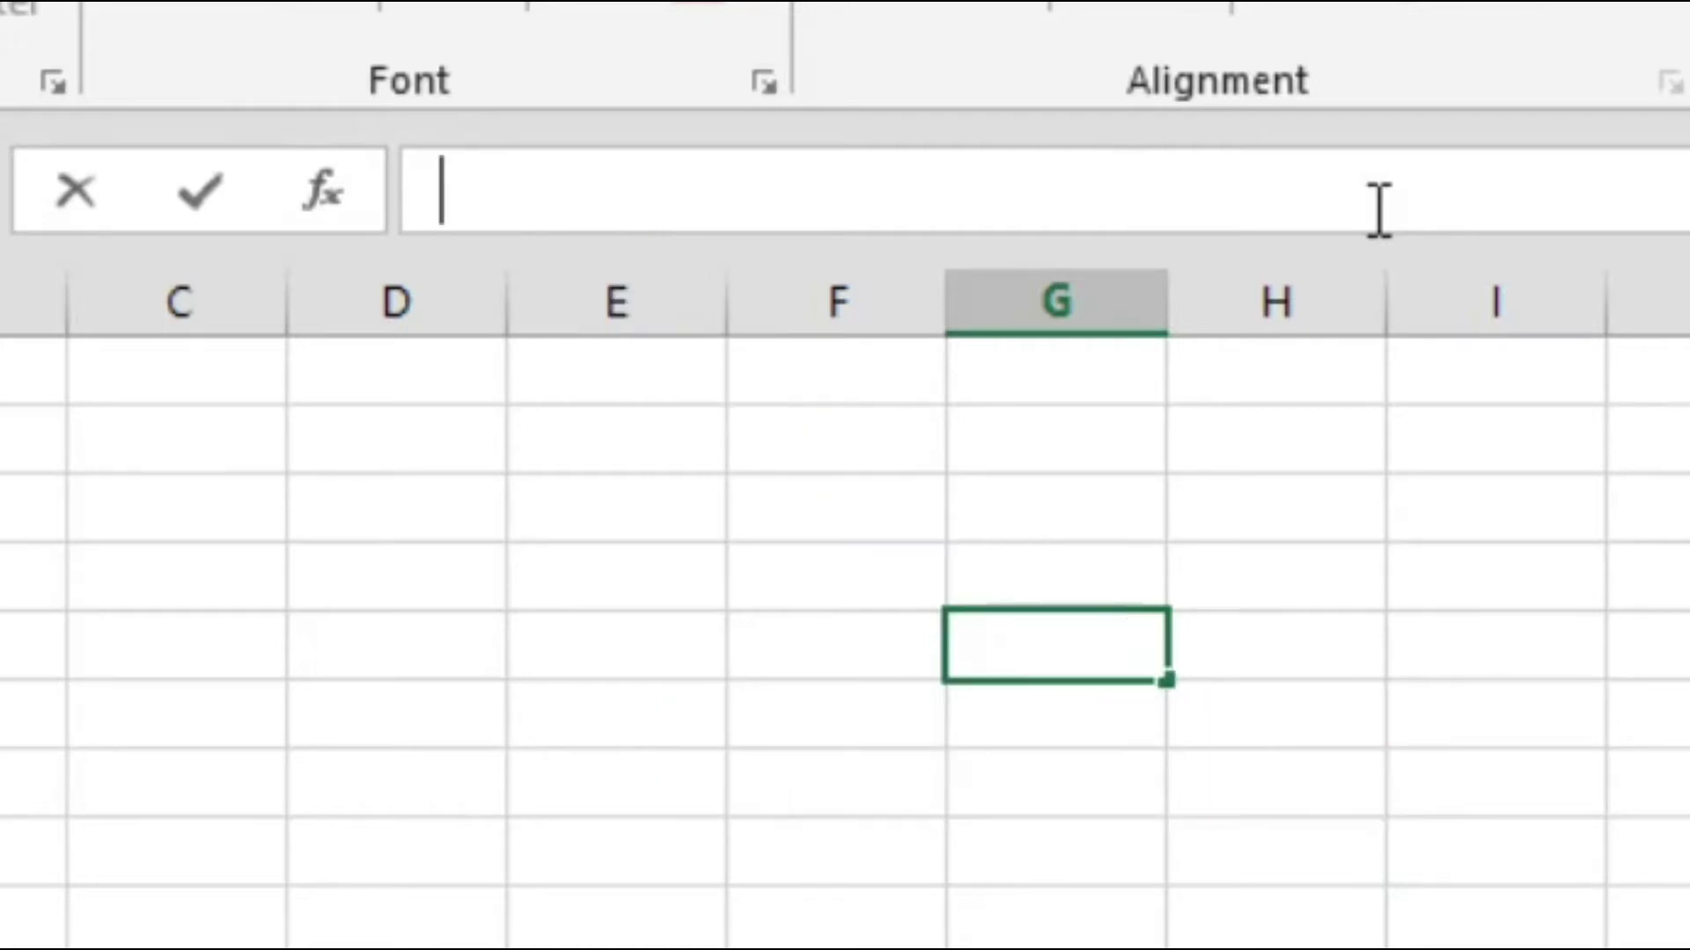
{"action": "left_click", "coordinate": [238, 587]}
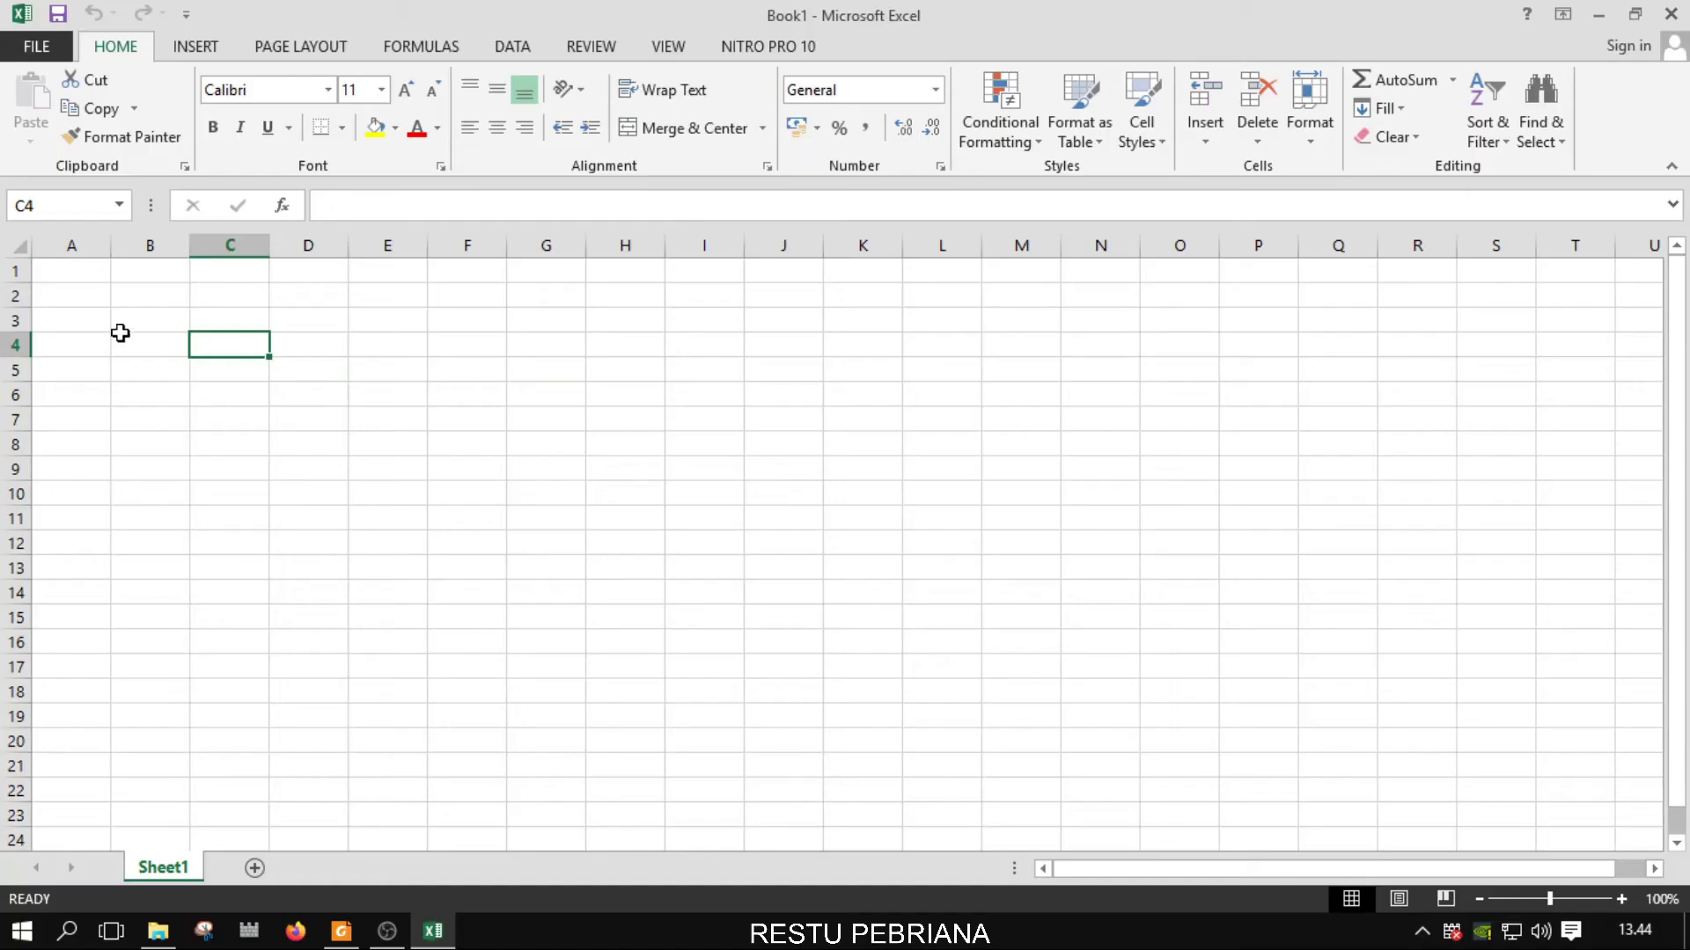
{"action": "left_click", "coordinate": [151, 296]}
{"action": "left_click", "coordinate": [217, 302]}
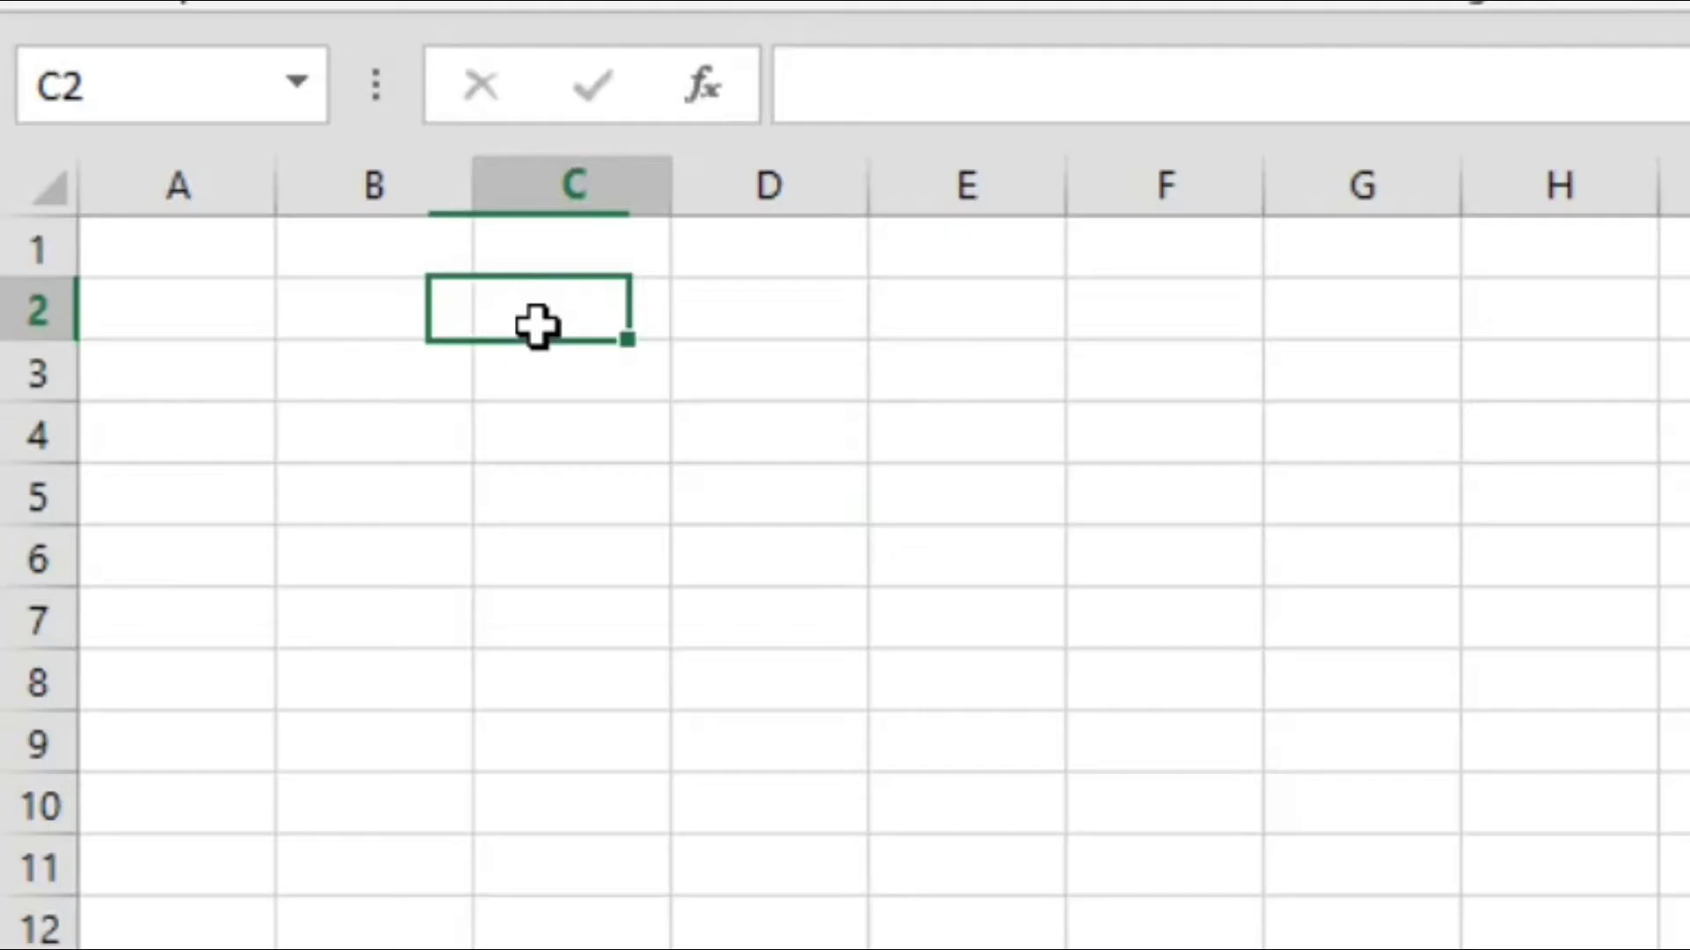
{"action": "left_click", "coordinate": [229, 345]}
{"action": "left_click", "coordinate": [308, 369]}
{"action": "key", "text": "Right"}
{"action": "key", "text": "Up"}
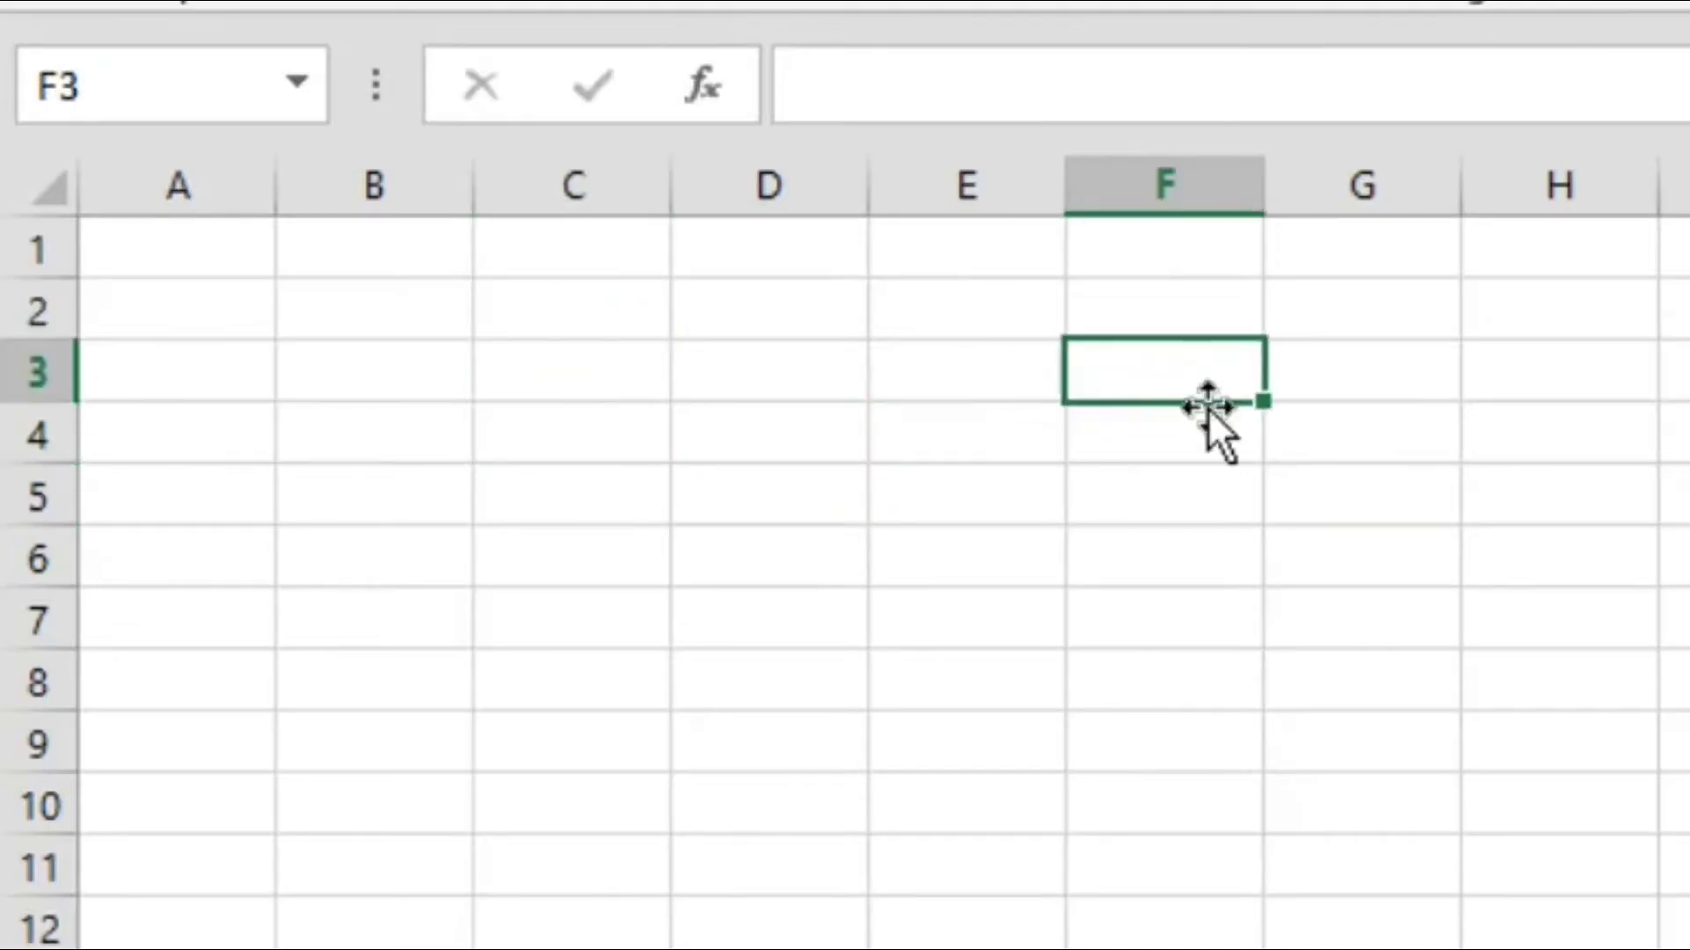
{"action": "key", "text": "Right"}
{"action": "key", "text": "Down"}
{"action": "key", "text": "Down"}
{"action": "key", "text": "Left"}
{"action": "key", "text": "Left"}
{"action": "key", "text": "Left"}
{"action": "key", "text": "Down"}
{"action": "key", "text": "Down"}
{"action": "key", "text": "Up"}
{"action": "key", "text": "Up"}
{"action": "key", "text": "Up"}
{"action": "key", "text": "Right"}
{"action": "key", "text": "Up"}
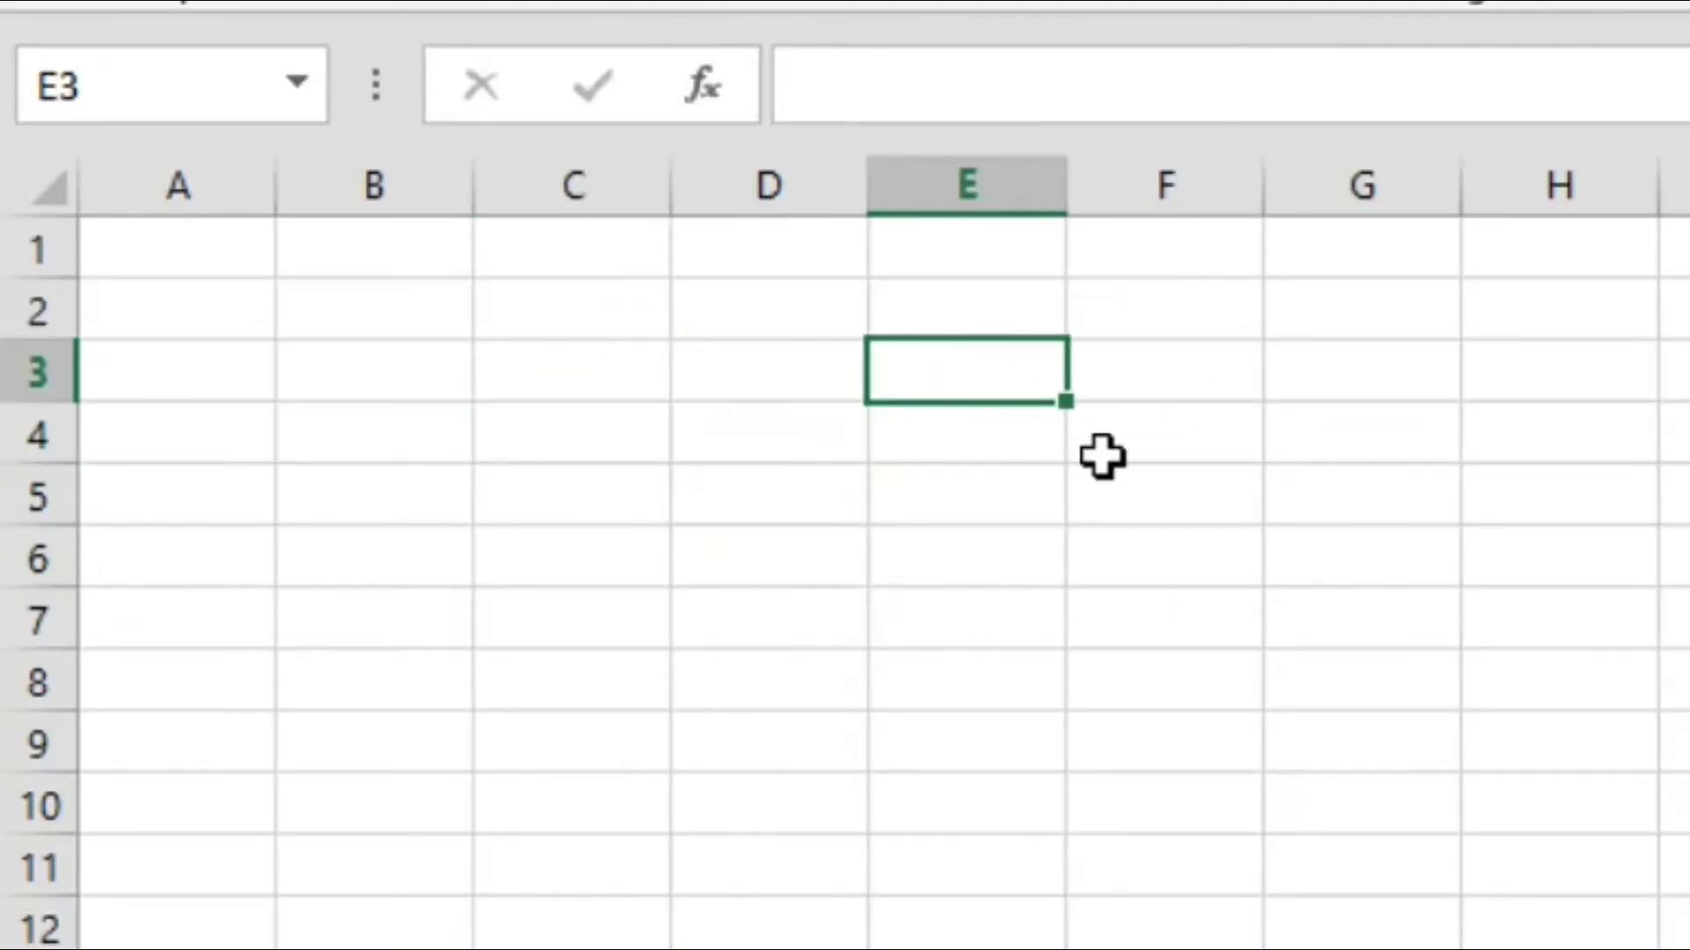
{"action": "left_click", "coordinate": [1144, 568]}
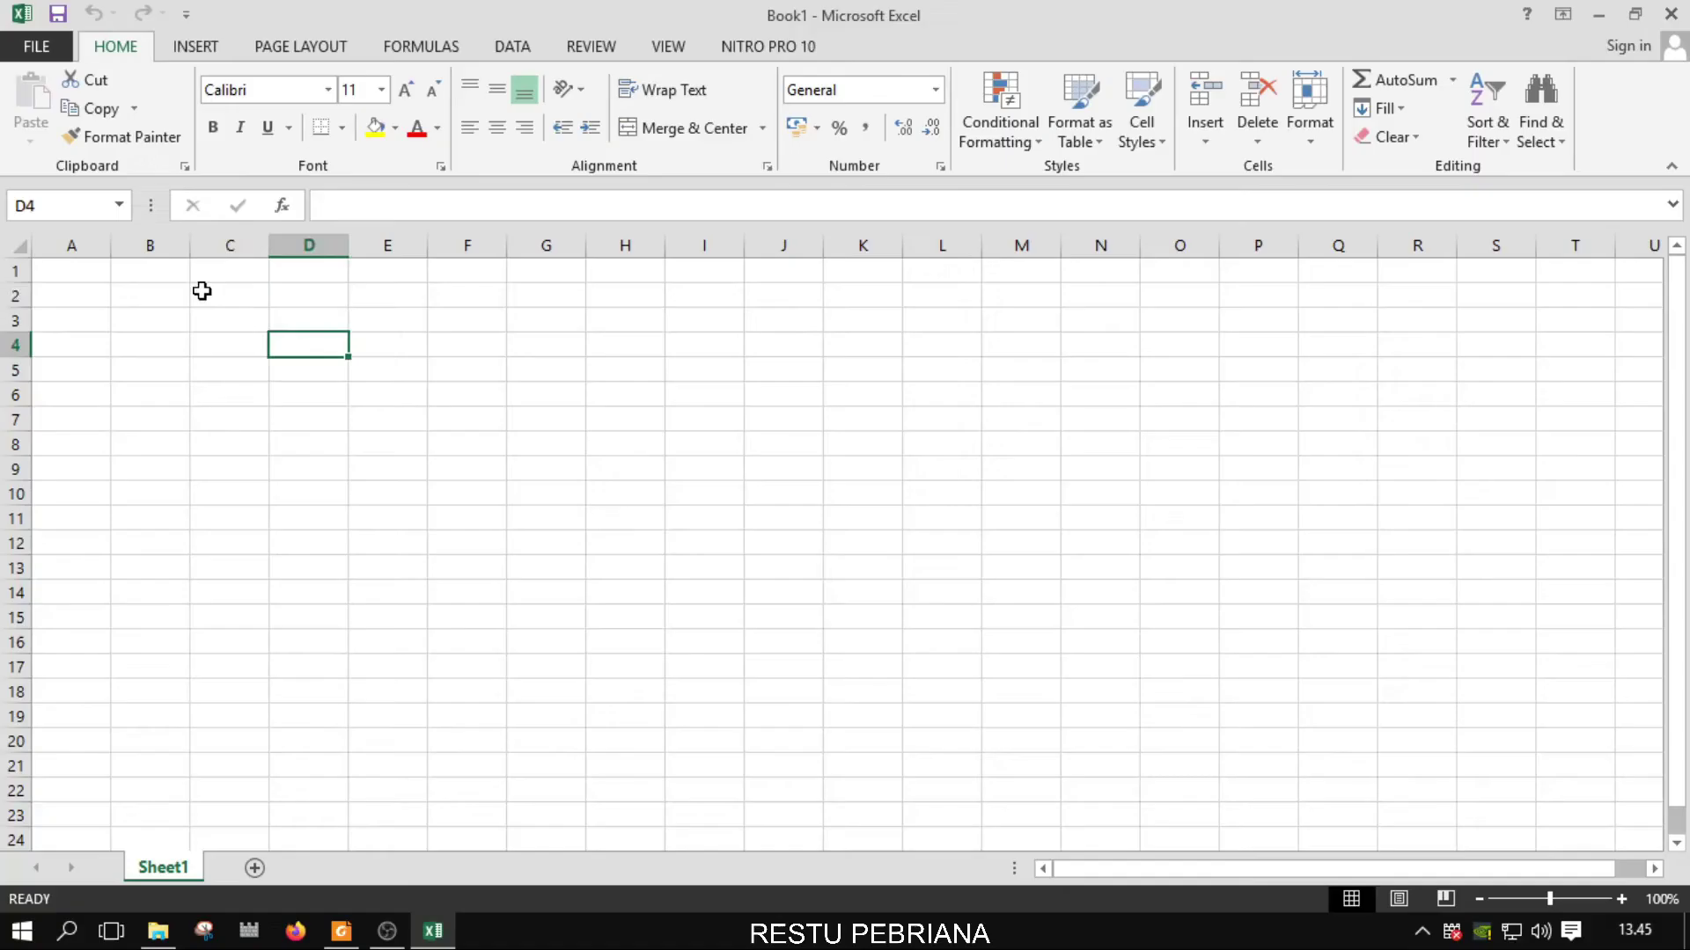
{"action": "left_click_drag", "start_coordinate": [199, 291], "coordinate": [652, 497]}
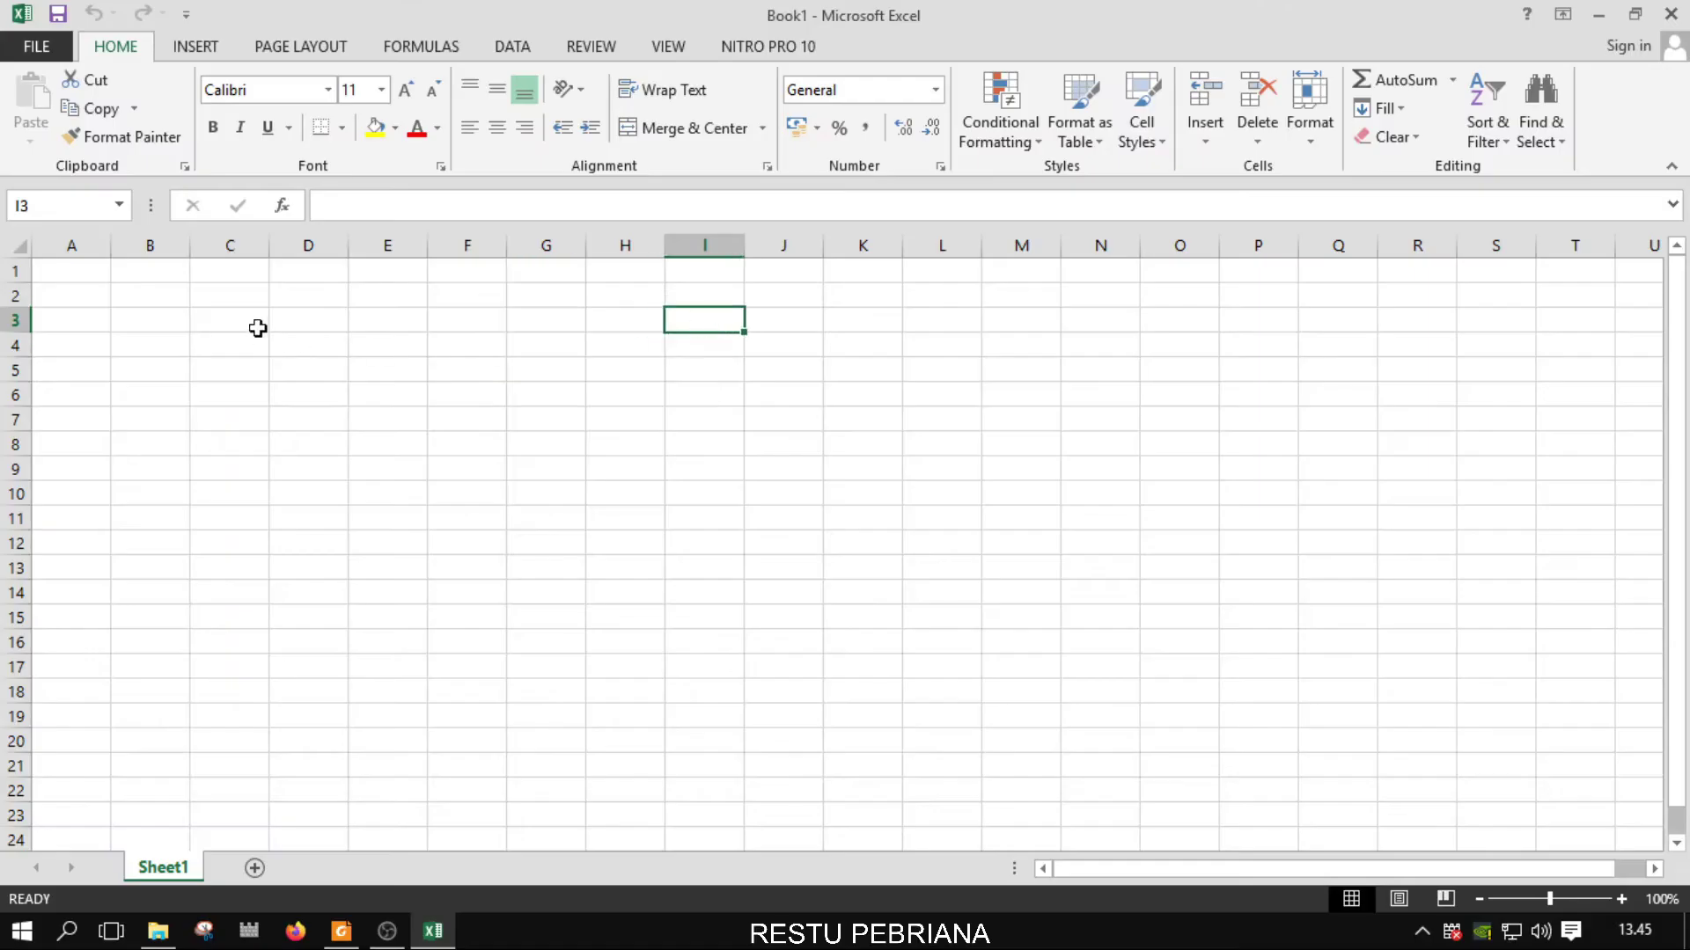
{"action": "left_click", "coordinate": [308, 343]}
{"action": "left_click", "coordinate": [418, 347]}
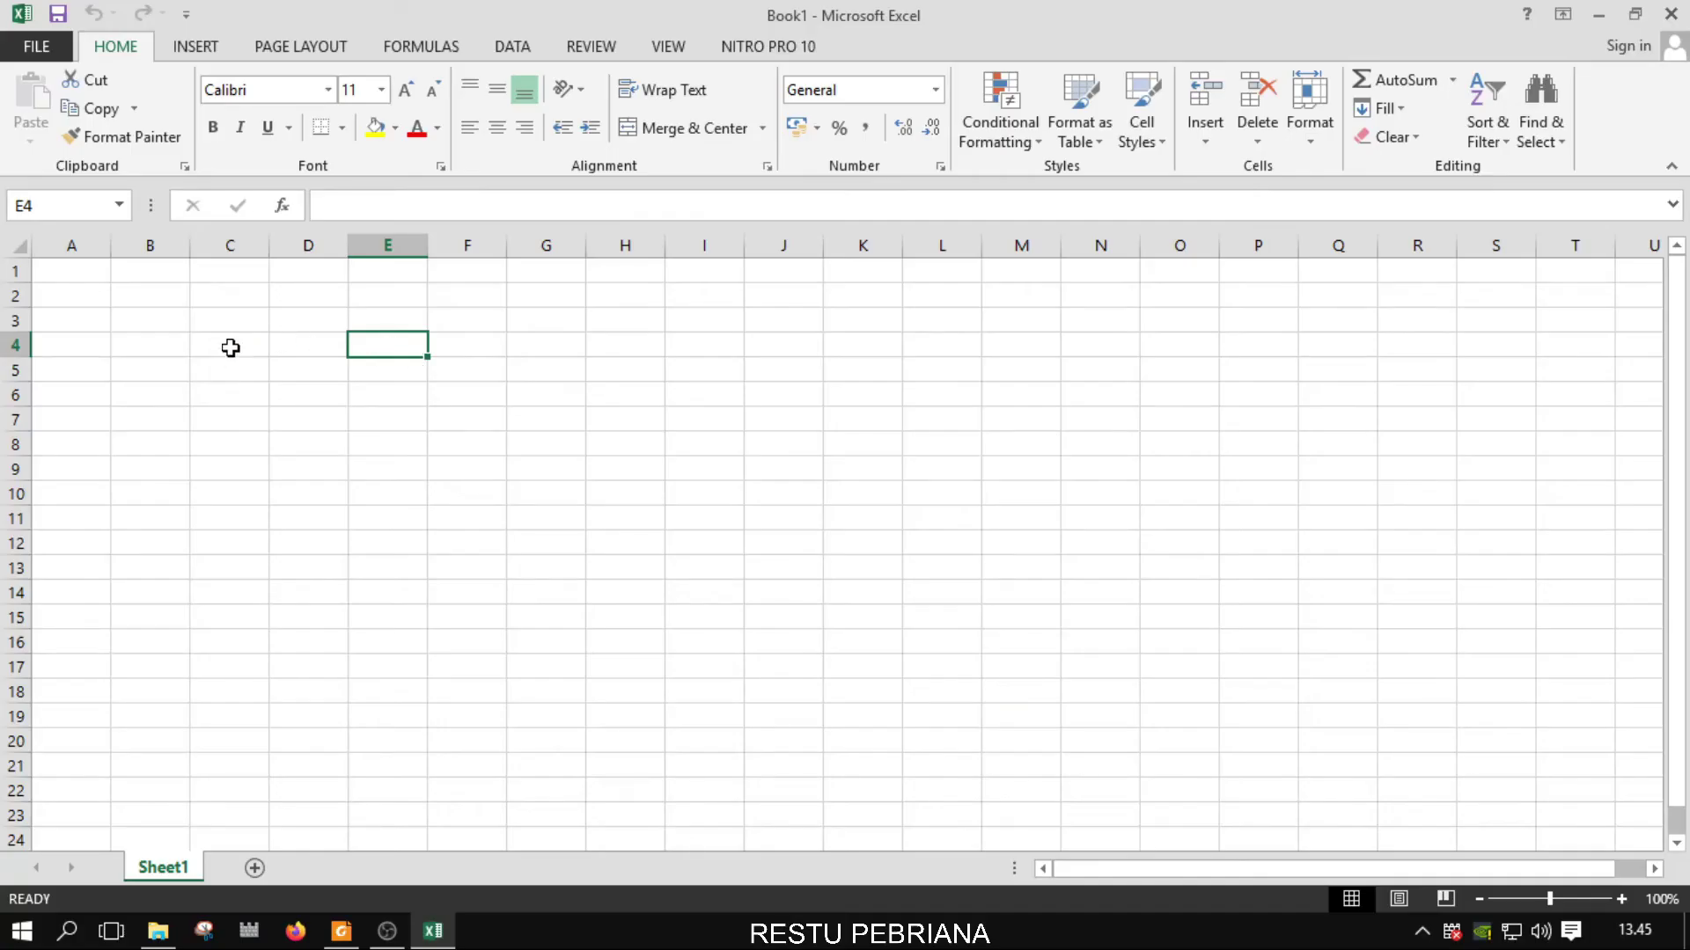
{"action": "left_click", "coordinate": [231, 345]}
{"action": "left_click", "coordinate": [422, 345]}
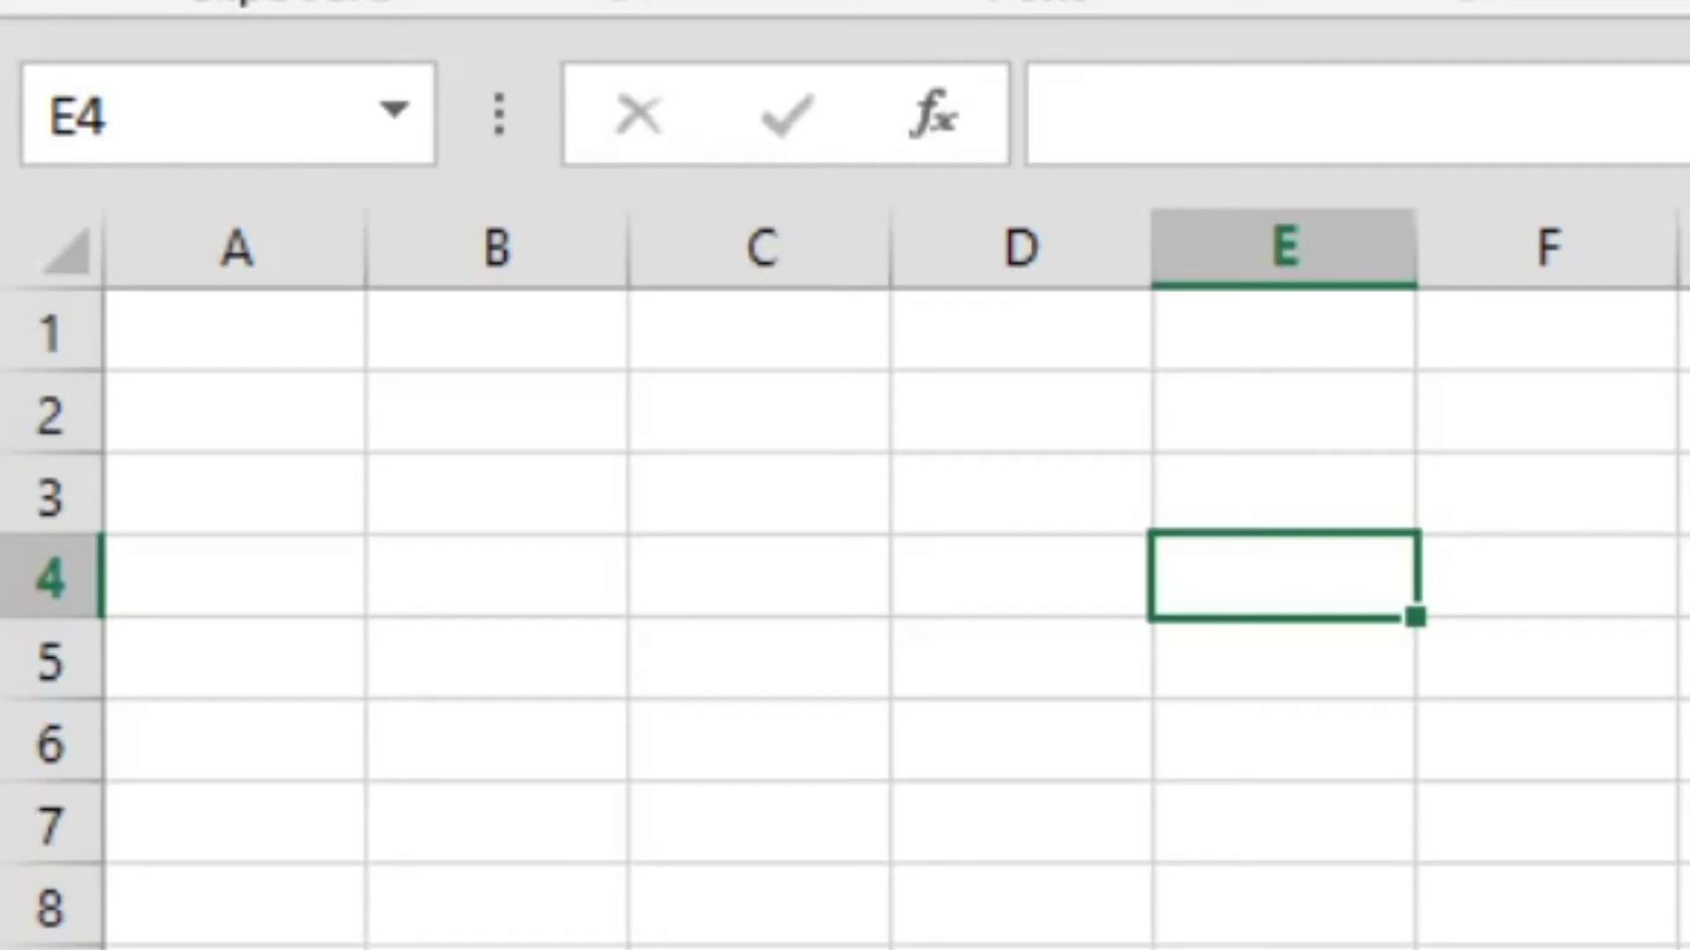
{"action": "left_click", "coordinate": [992, 426]}
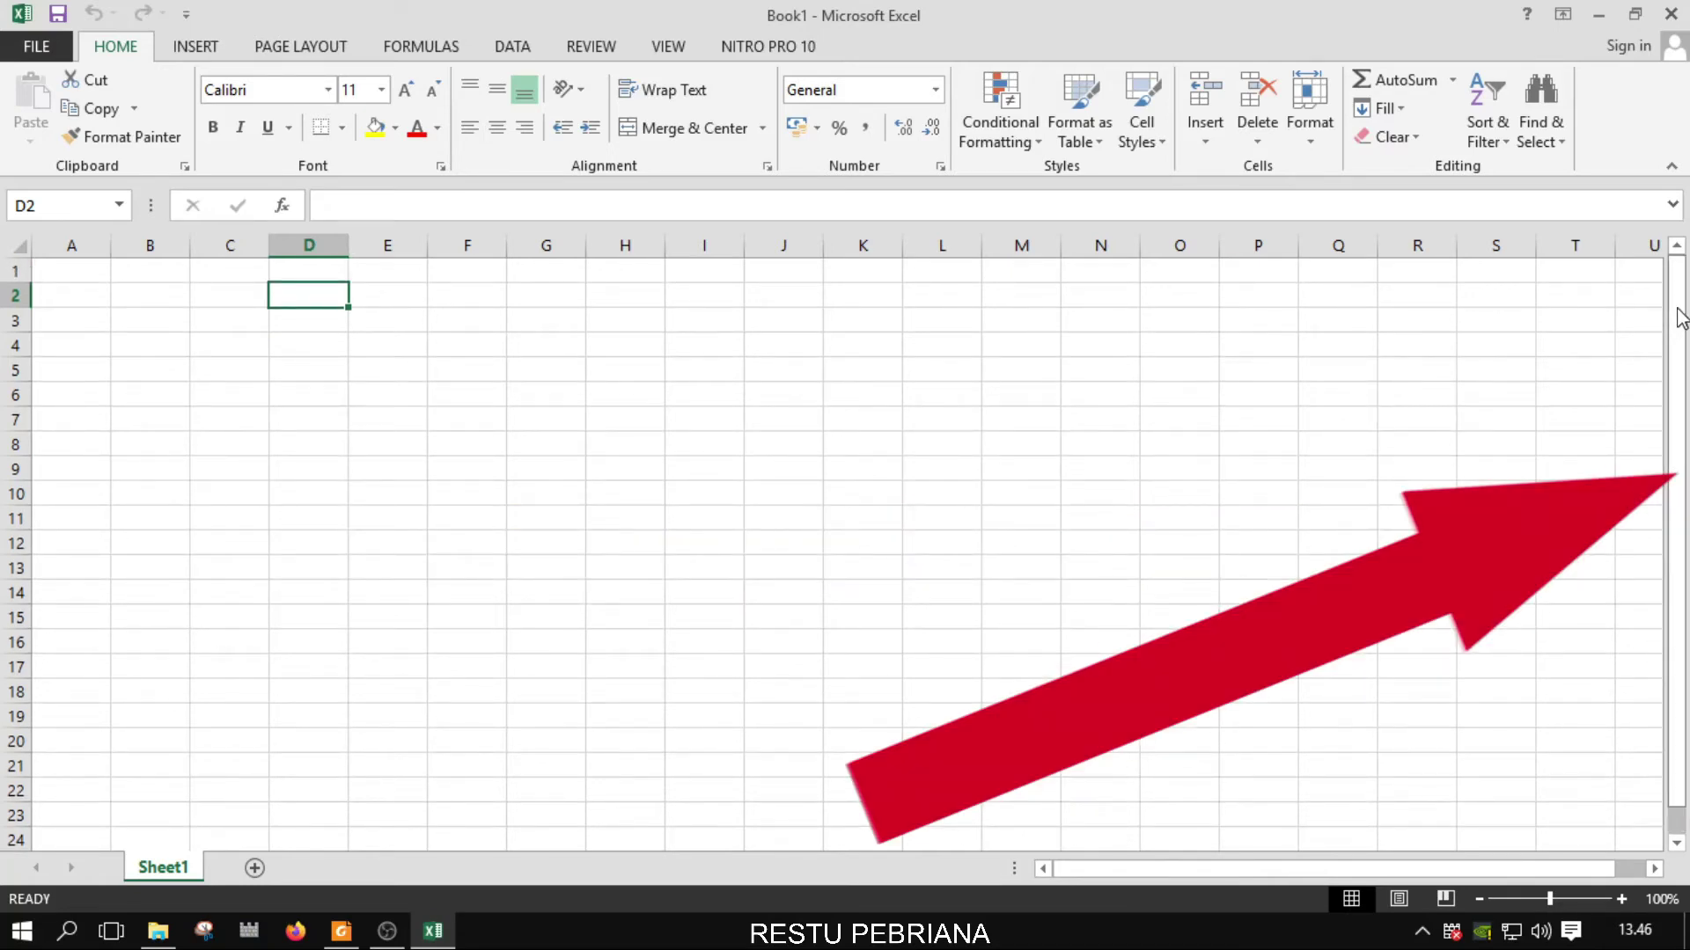
{"action": "left_click_drag", "start_coordinate": [1684, 317], "coordinate": [1685, 315]}
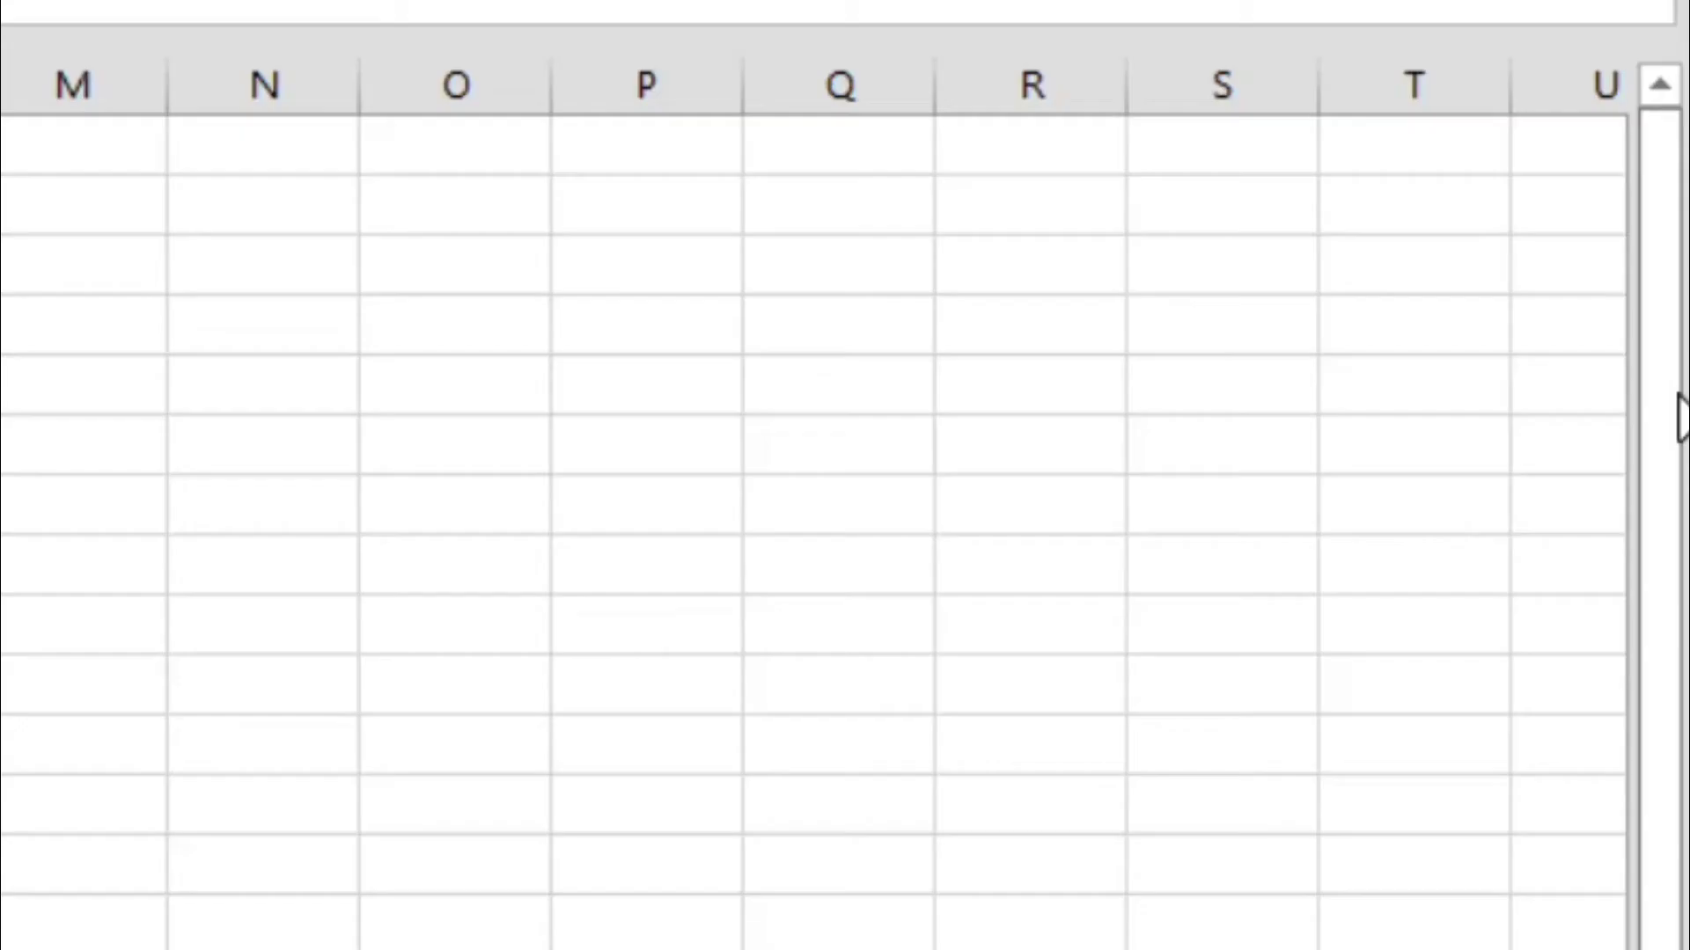
{"action": "mouse_move", "coordinate": [1672, 383]}
{"action": "left_mouse_down"}
{"action": "mouse_move", "coordinate": [1674, 406]}
{"action": "mouse_move", "coordinate": [1659, 188]}
{"action": "left_mouse_up"}
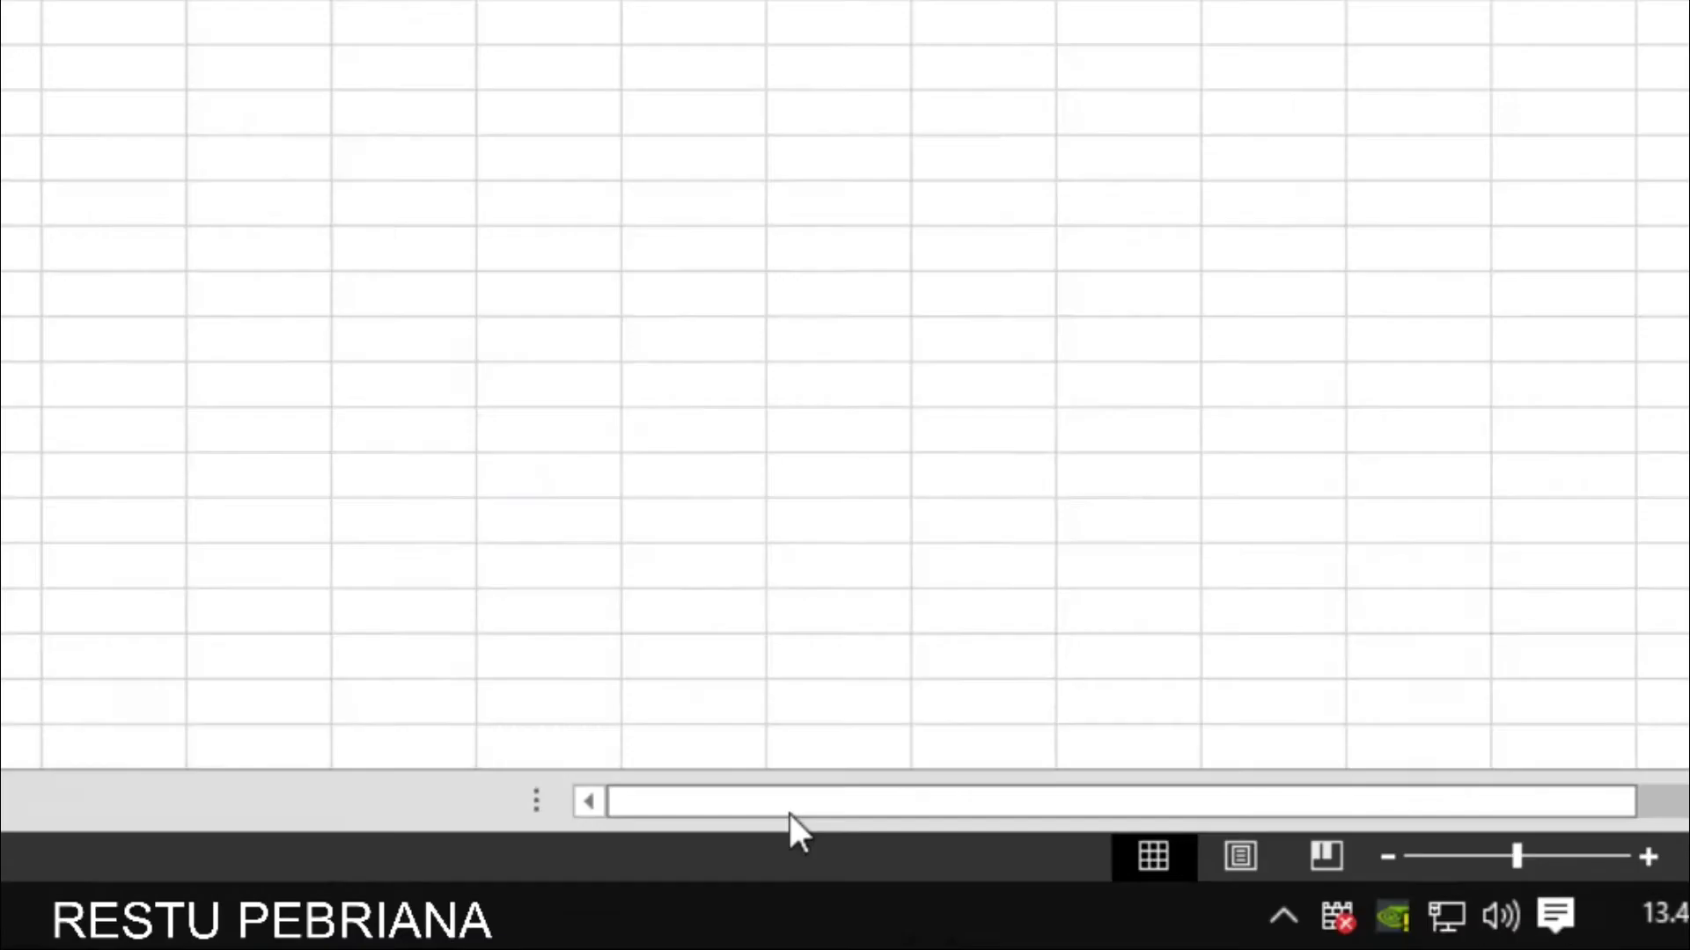
{"action": "left_click_drag", "start_coordinate": [1162, 872], "coordinate": [1164, 871]}
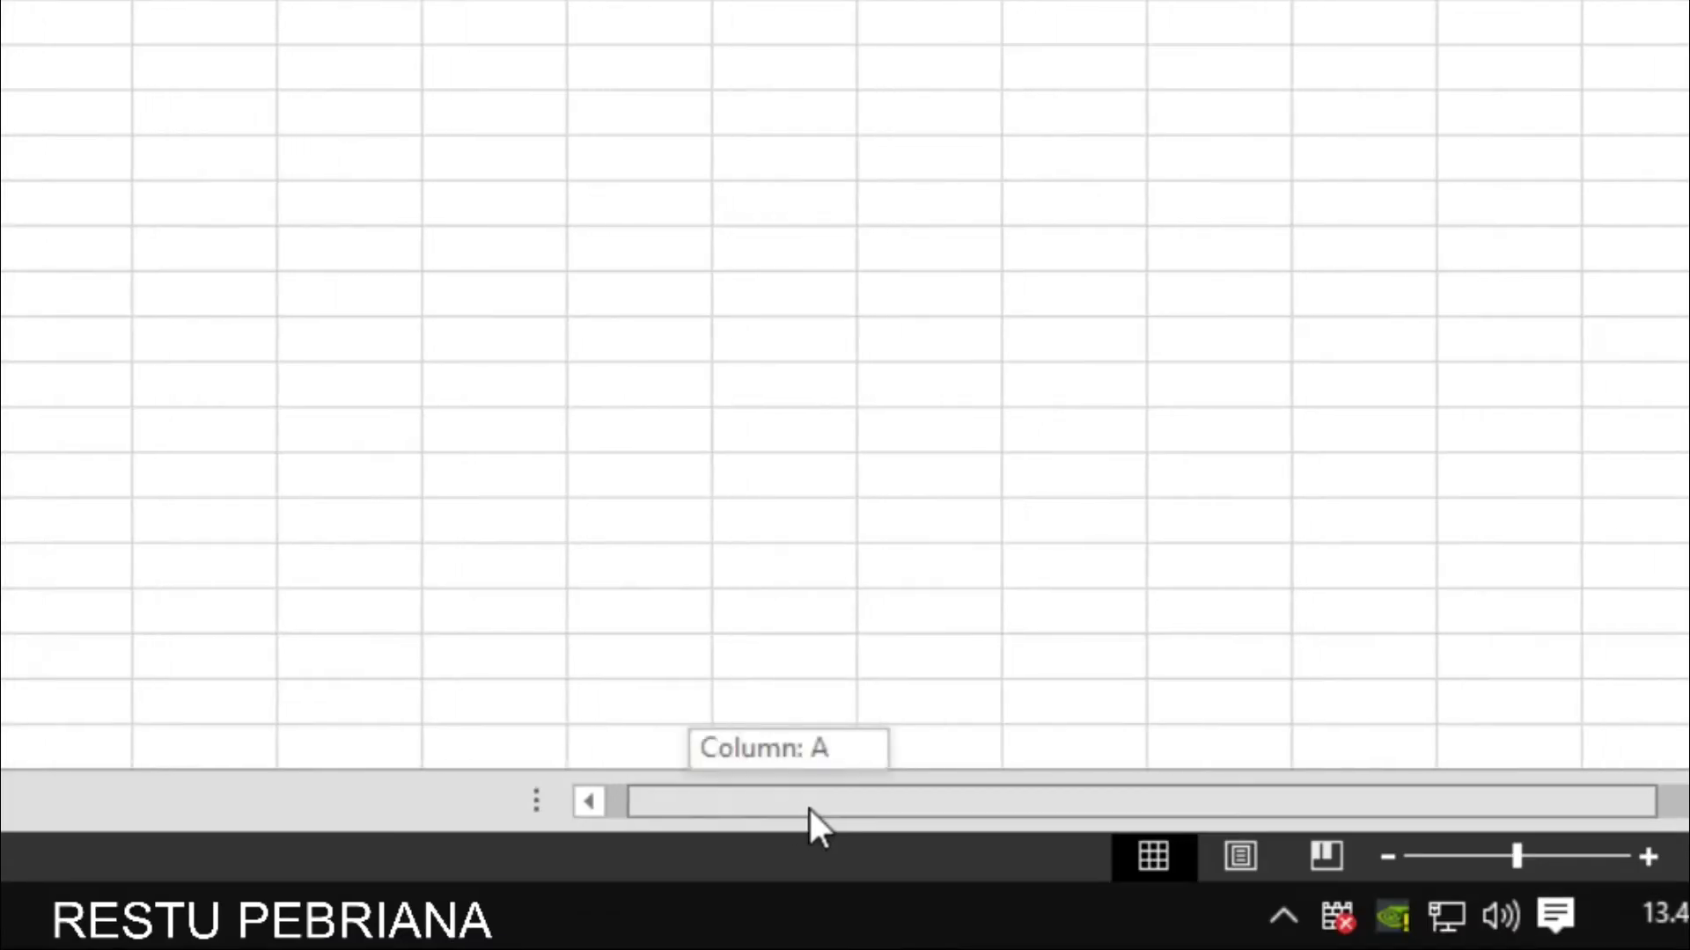
{"action": "left_click_drag", "start_coordinate": [807, 806], "coordinate": [805, 799]}
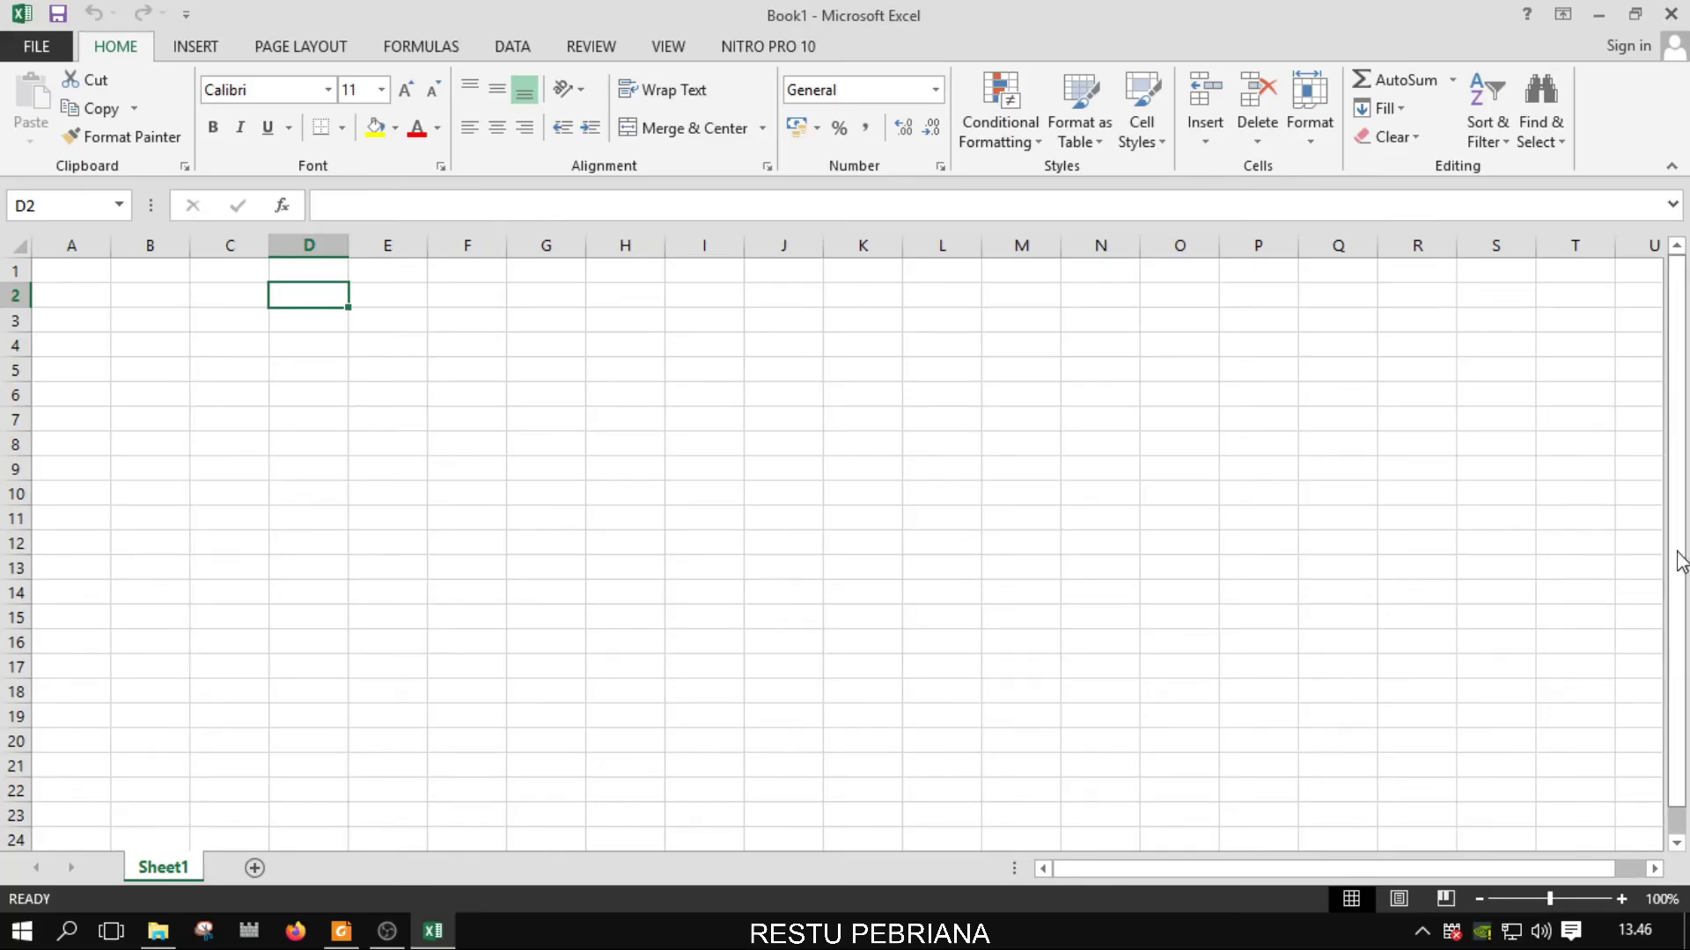
{"action": "mouse_move", "coordinate": [1148, 872]}
{"action": "left_mouse_down"}
{"action": "mouse_move", "coordinate": [1096, 876]}
{"action": "mouse_move", "coordinate": [1137, 875]}
{"action": "left_mouse_up"}
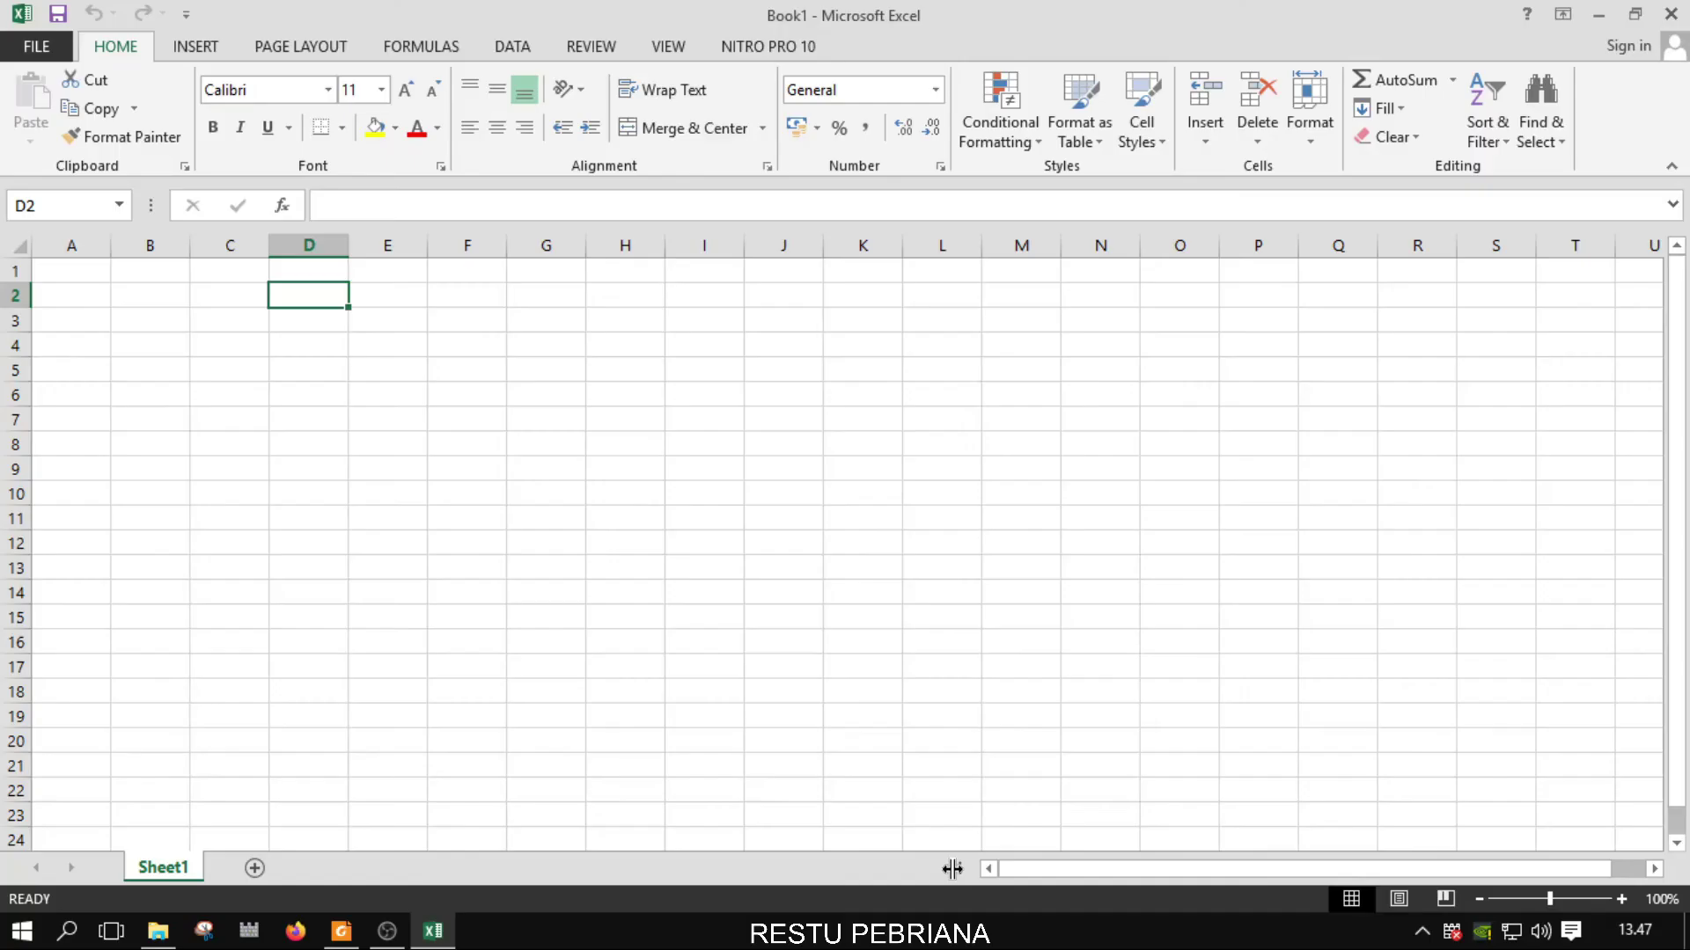
Drag the sheet-tab split handle left so the horizontal scrollbar gets wider
{"action": "left_click_drag", "start_coordinate": [952, 868], "coordinate": [994, 865]}
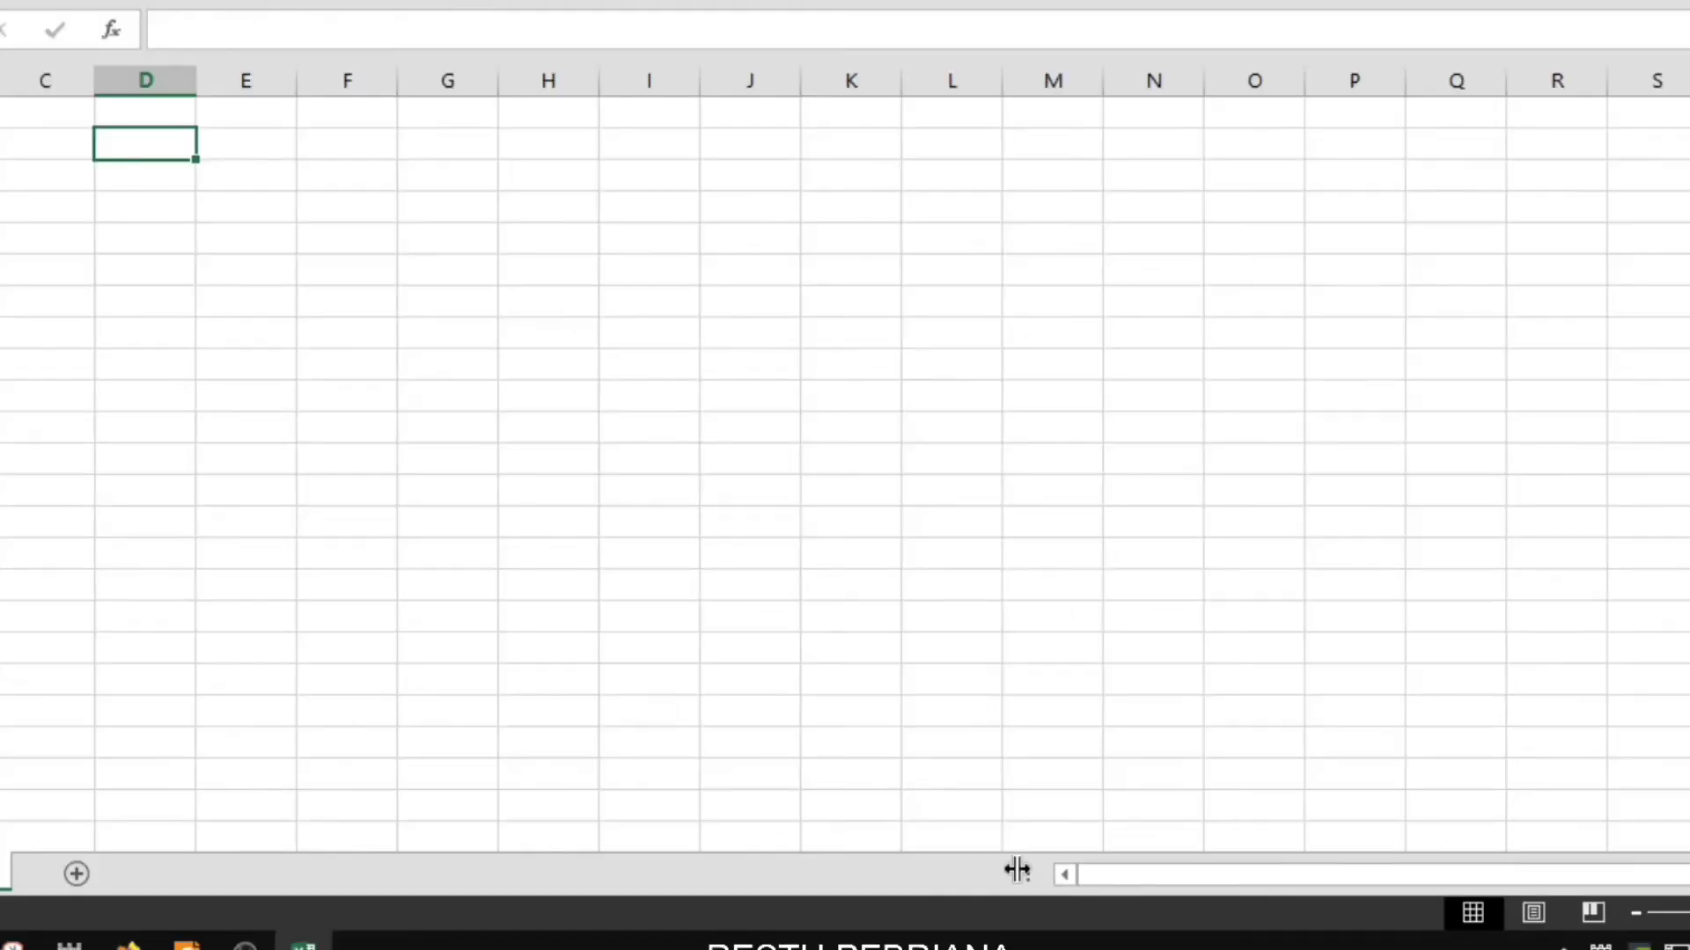
{"action": "mouse_move", "coordinate": [1016, 870]}
{"action": "left_mouse_down"}
{"action": "mouse_move", "coordinate": [206, 866]}
{"action": "mouse_move", "coordinate": [887, 855]}
{"action": "mouse_move", "coordinate": [610, 871]}
{"action": "mouse_move", "coordinate": [696, 870]}
{"action": "left_mouse_up"}
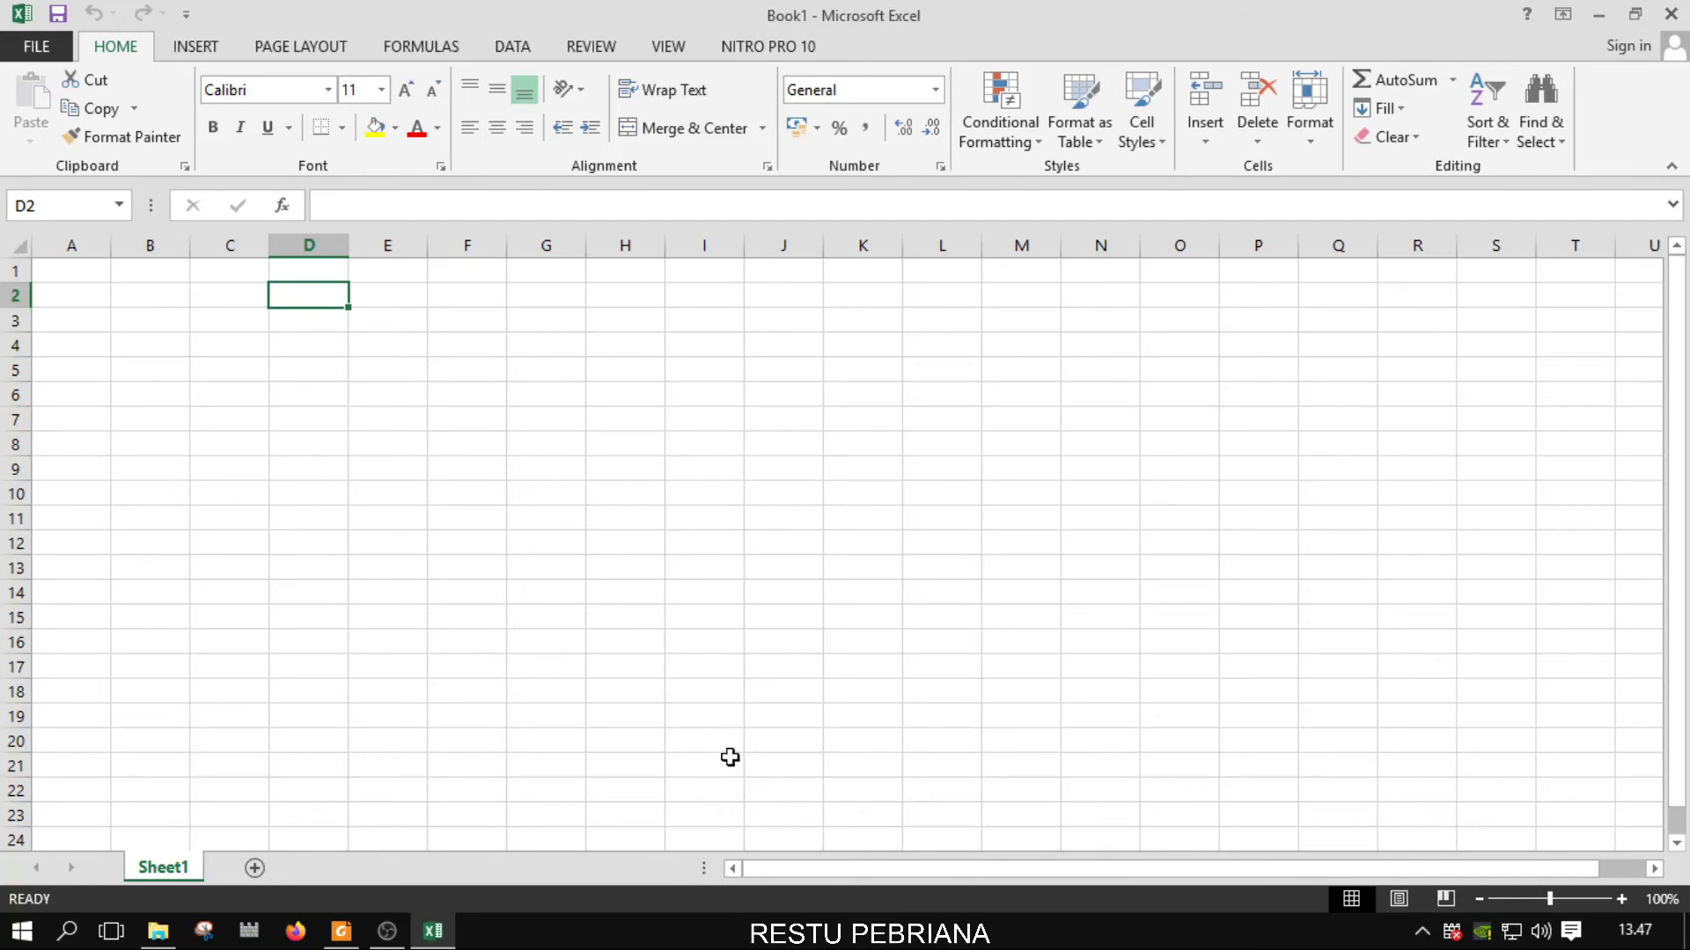
{"action": "left_click_drag", "start_coordinate": [722, 868], "coordinate": [845, 864]}
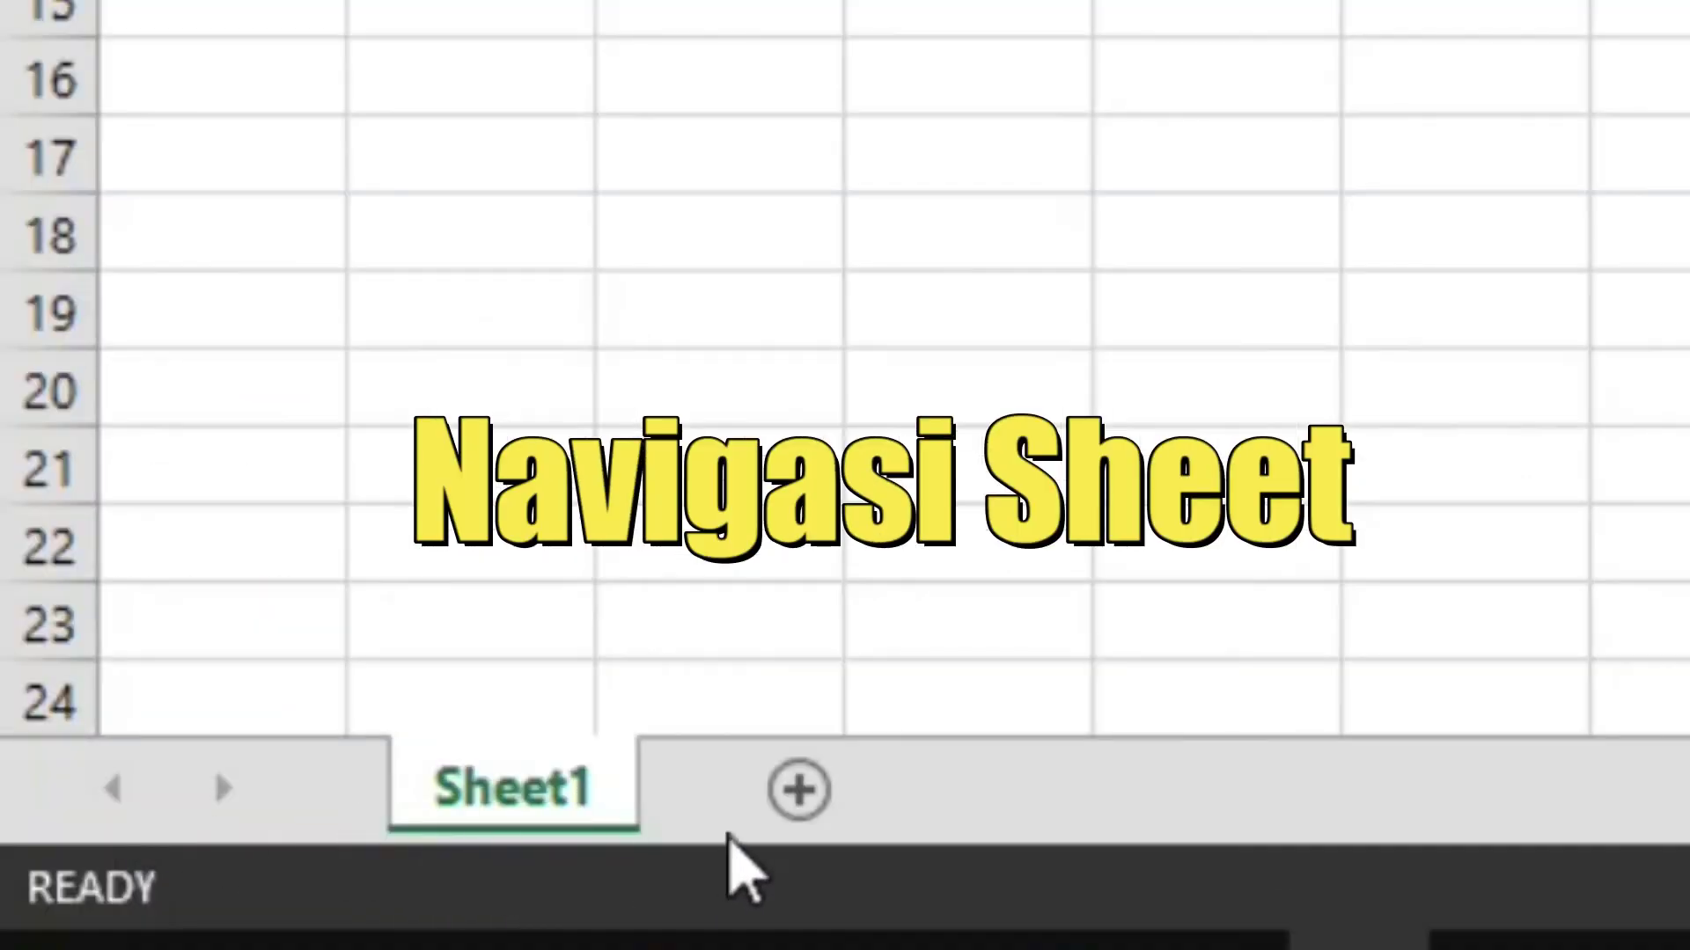
Add Sheet2 and Sheet3 with the New Sheet button, then switch among the Sheet1 and Sheet2 tabs
{"action": "left_click", "coordinate": [255, 869]}
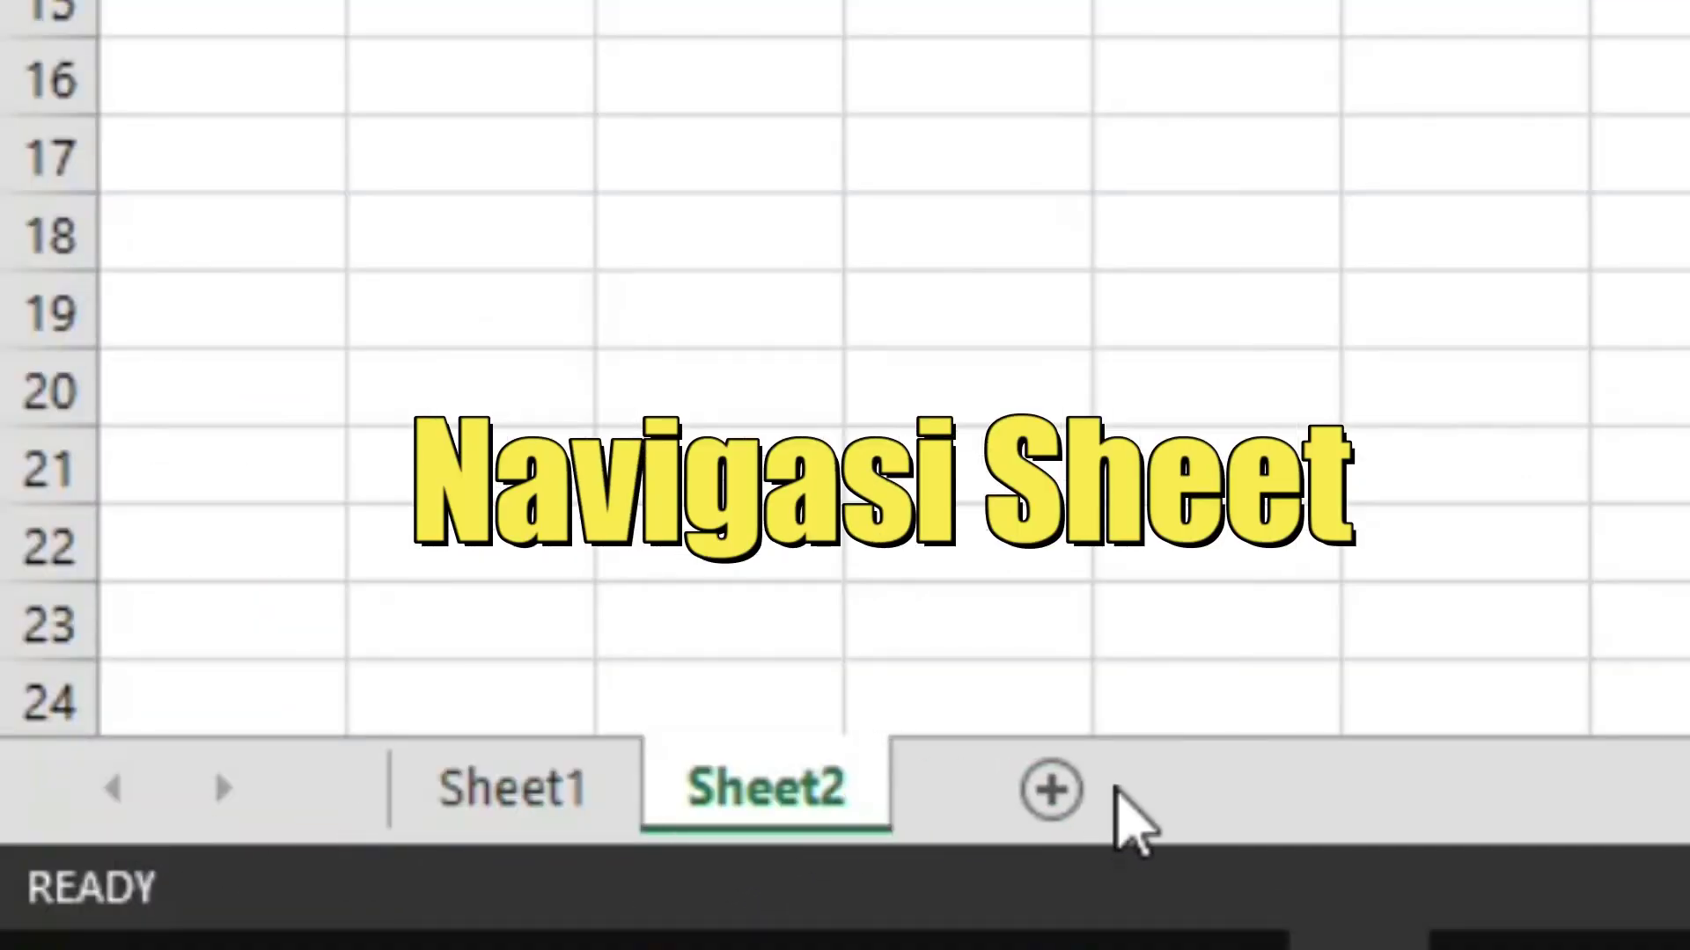
{"action": "left_click", "coordinate": [1033, 789]}
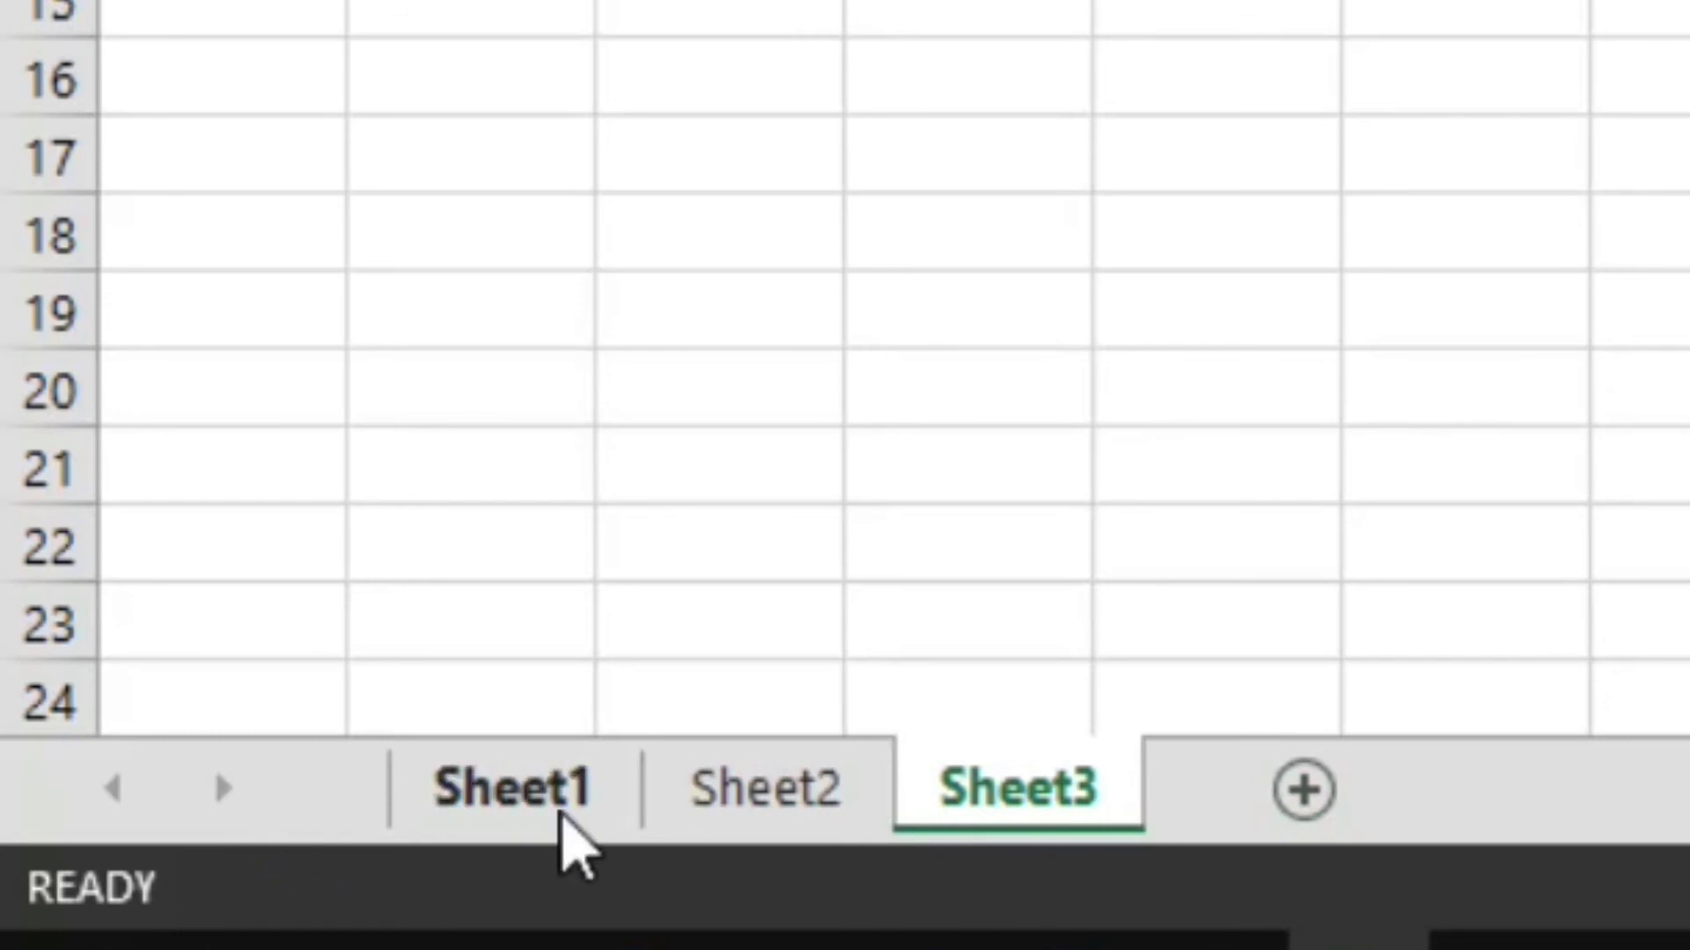
{"action": "left_click", "coordinate": [554, 796]}
{"action": "left_click", "coordinate": [528, 470]}
{"action": "left_click", "coordinate": [759, 792]}
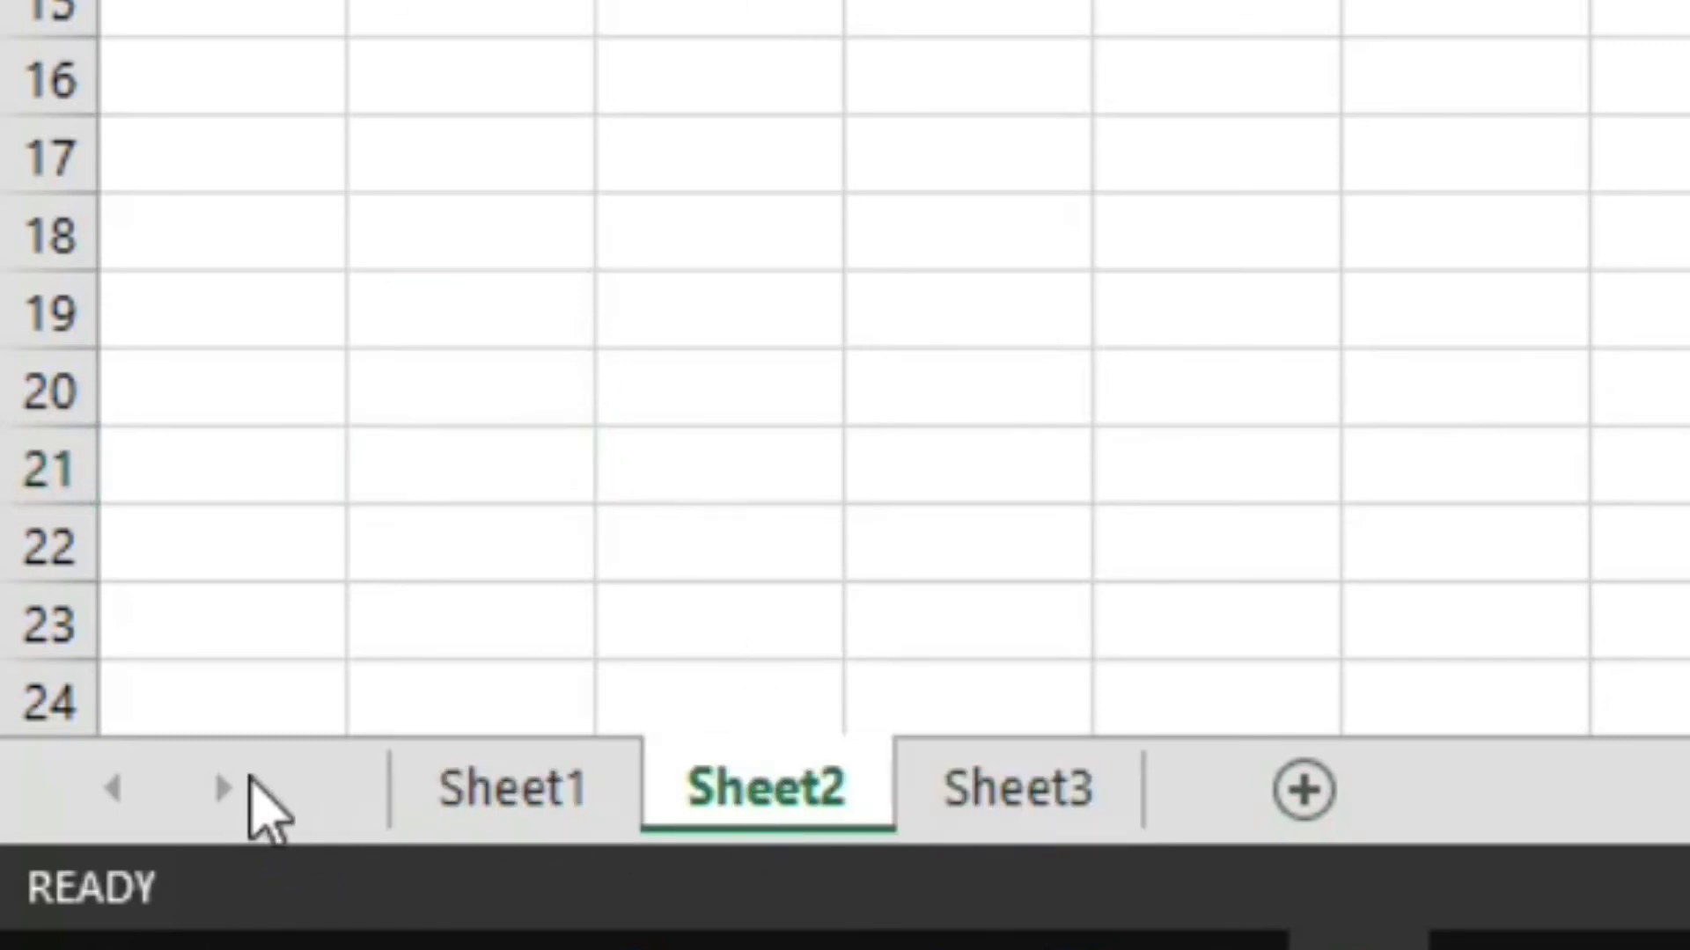
{"action": "left_click", "coordinate": [547, 806]}
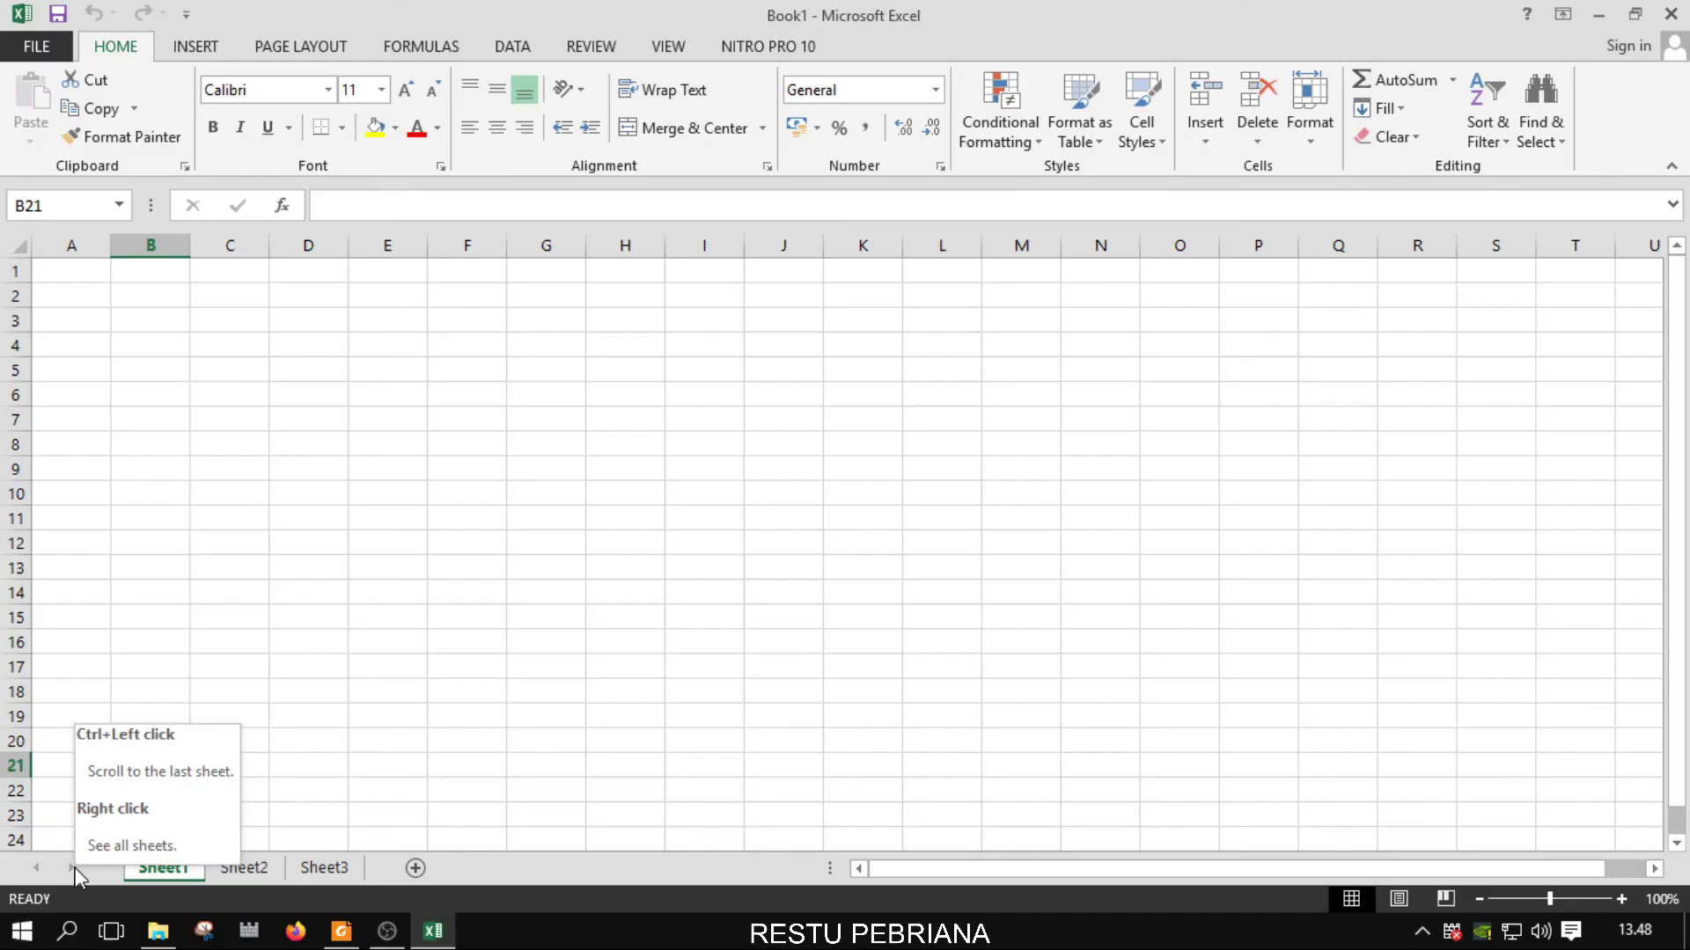
{"action": "left_click", "coordinate": [70, 870], "text": "ctrl"}
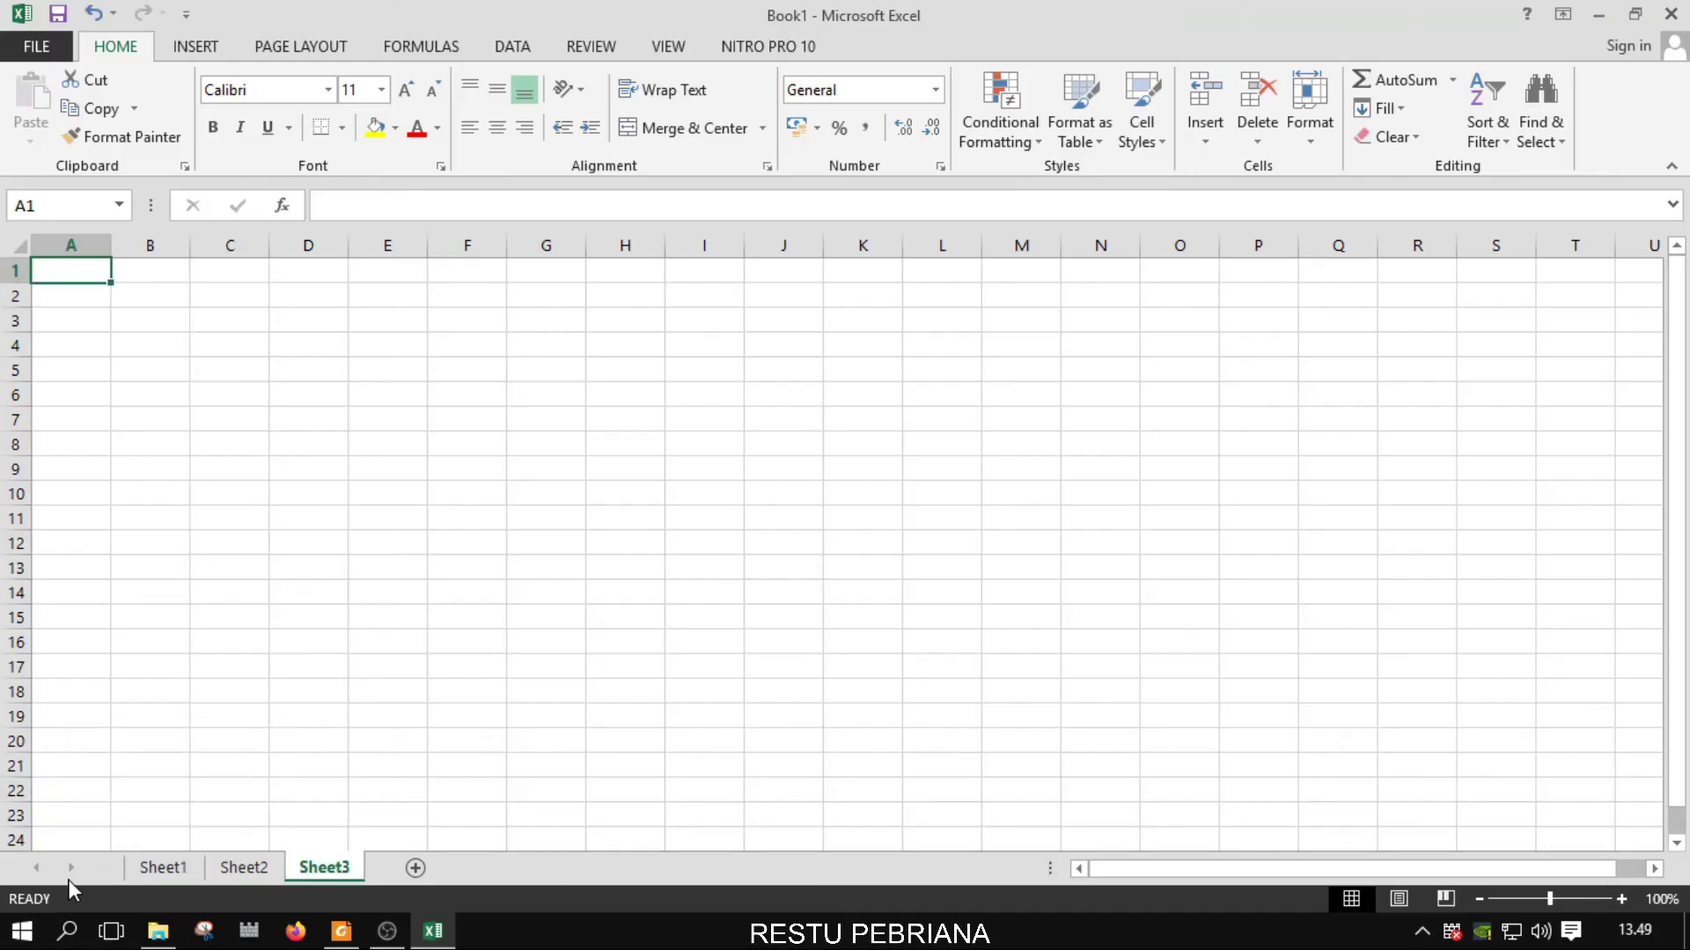